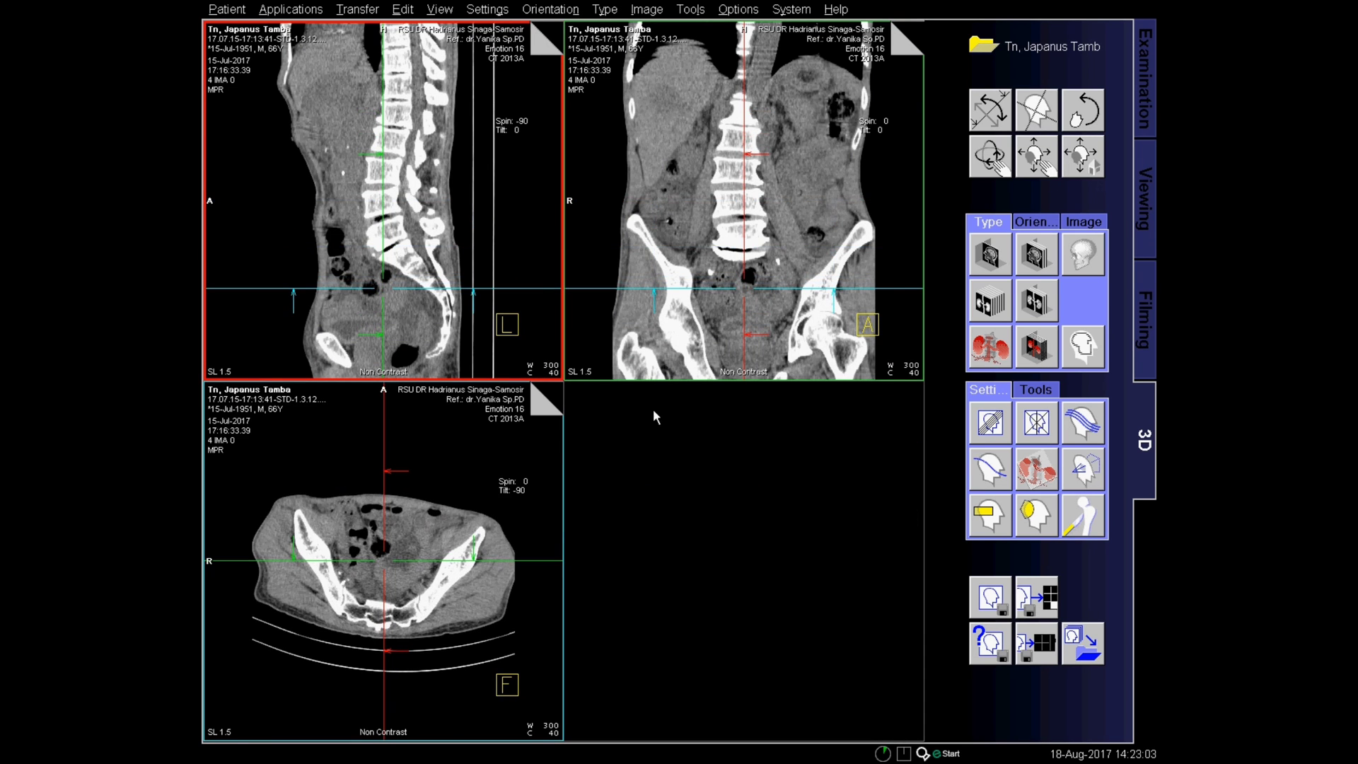
Rotate and shift the coronal, sagittal and axial reference lines so the axial plane reaches Spin 85, Tilt -90
left_click(1007, 113)
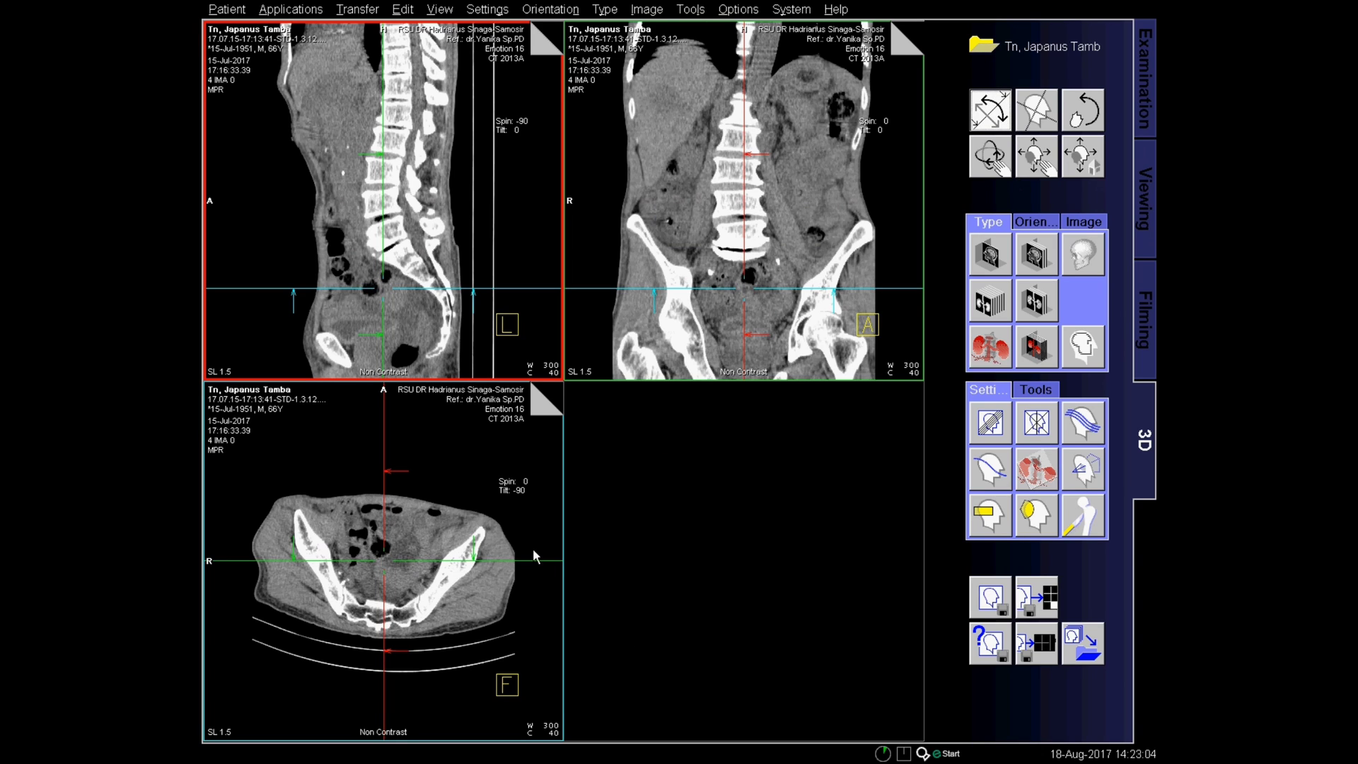
left_click_drag(538, 561, 534, 572)
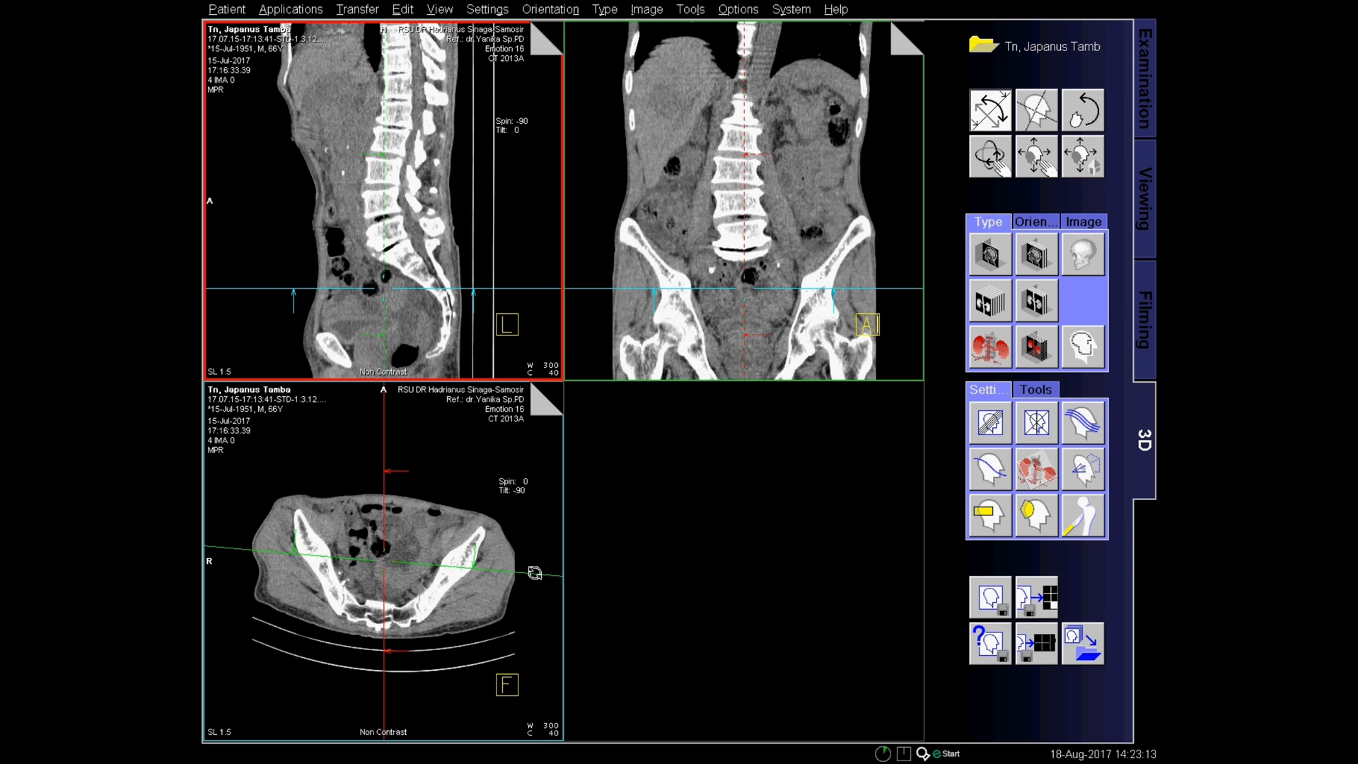
left_click_drag(535, 572, 535, 572)
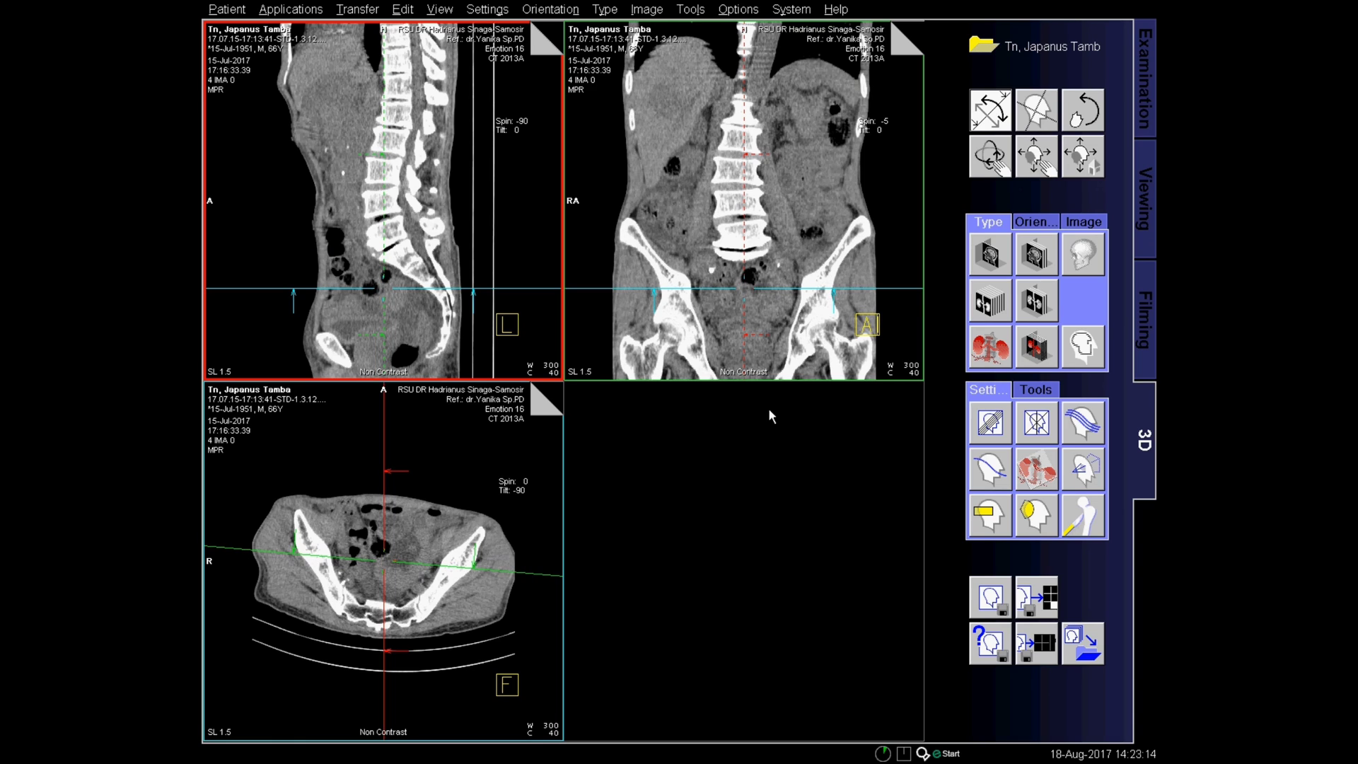
left_click_drag(785, 288, 783, 321)
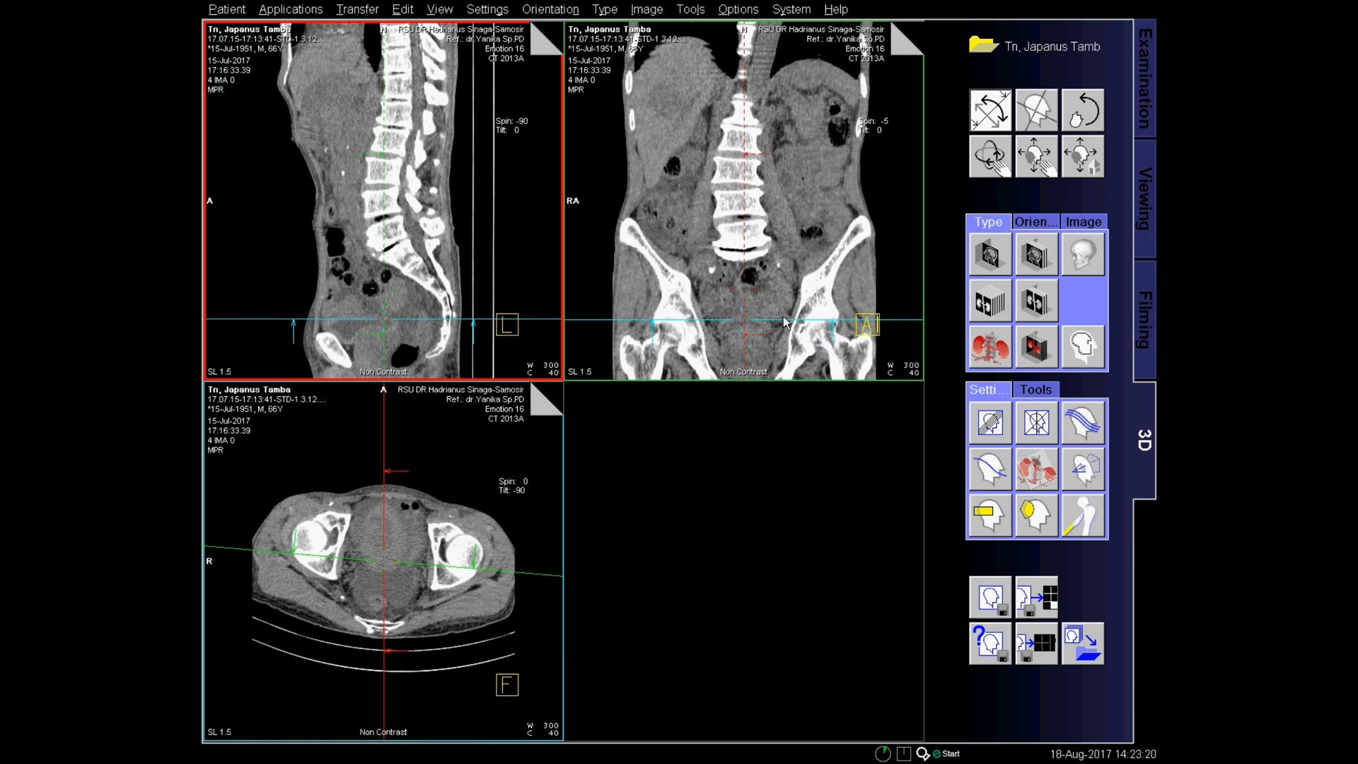
left_click_drag(384, 427, 399, 434)
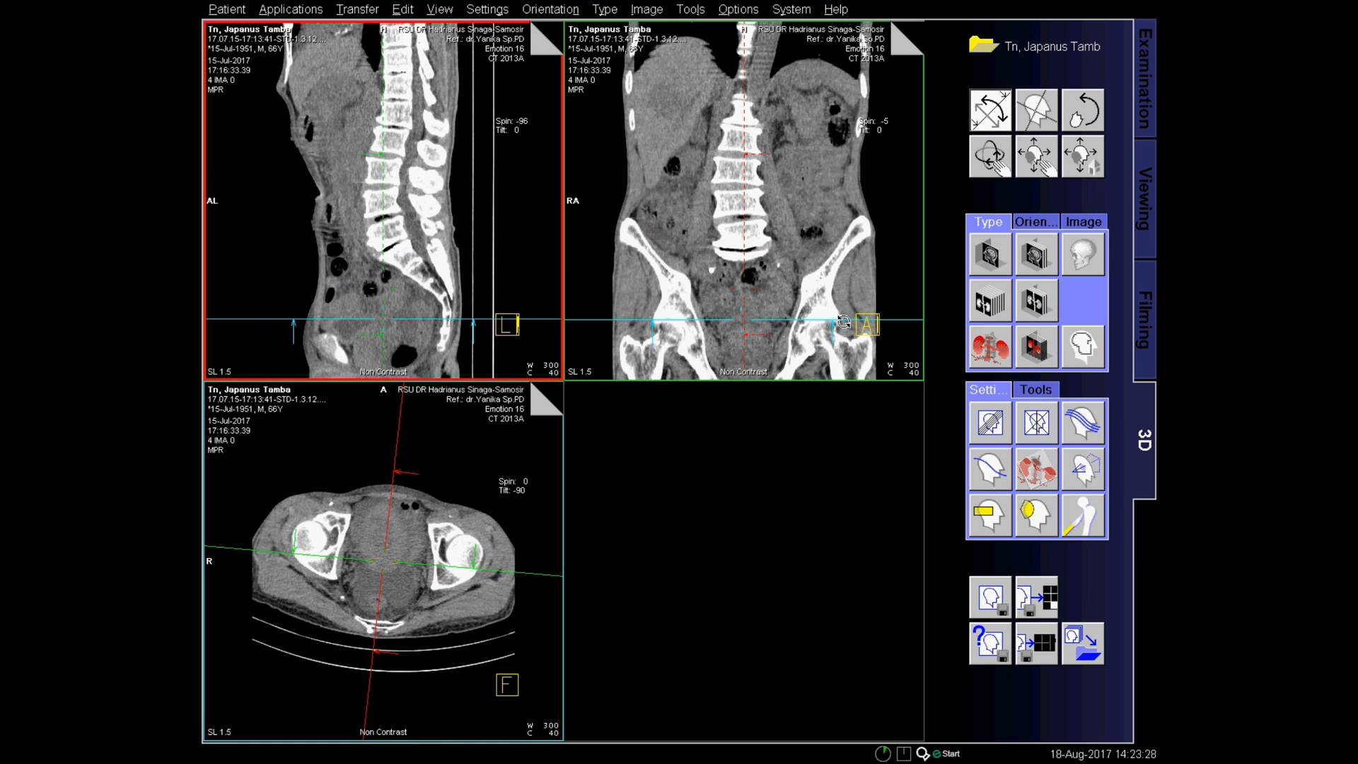
left_click_drag(808, 319, 807, 280)
left_click_drag(902, 283, 901, 281)
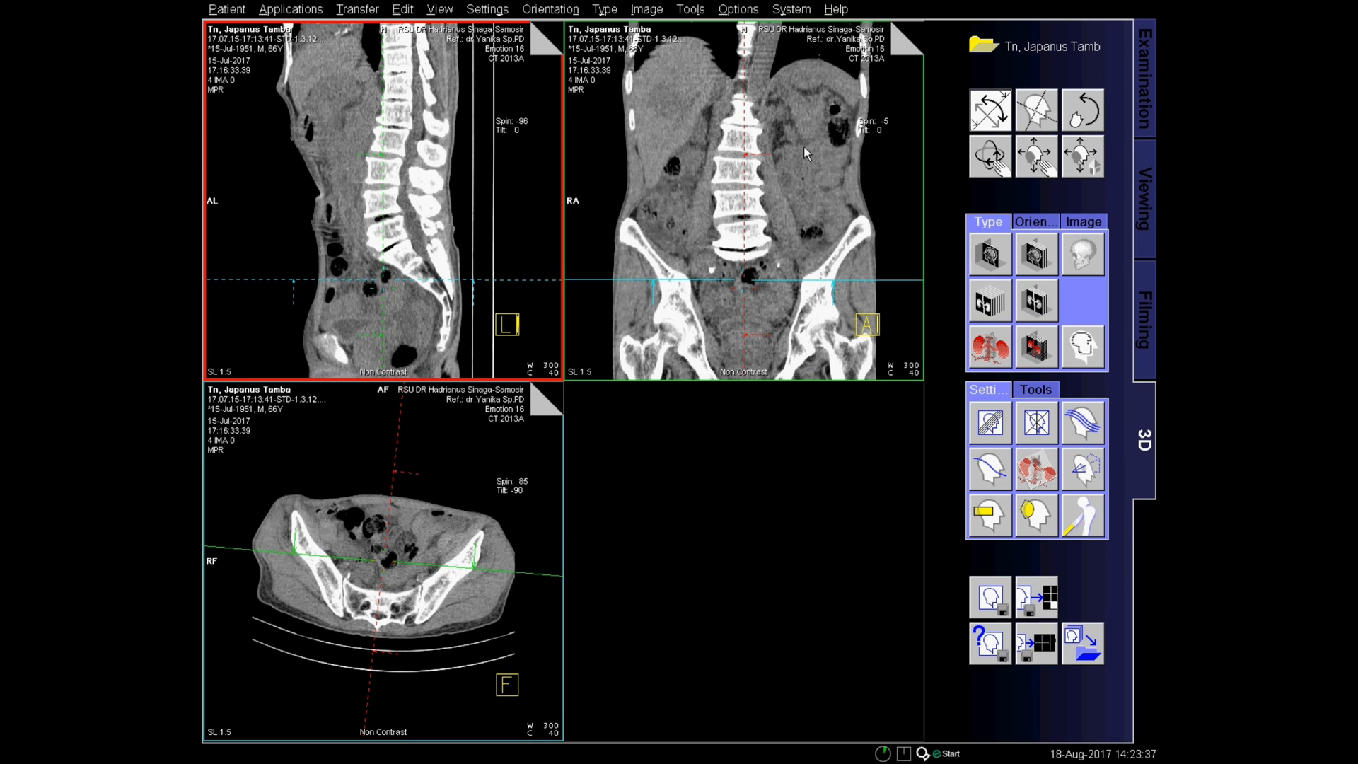
left_click(995, 119)
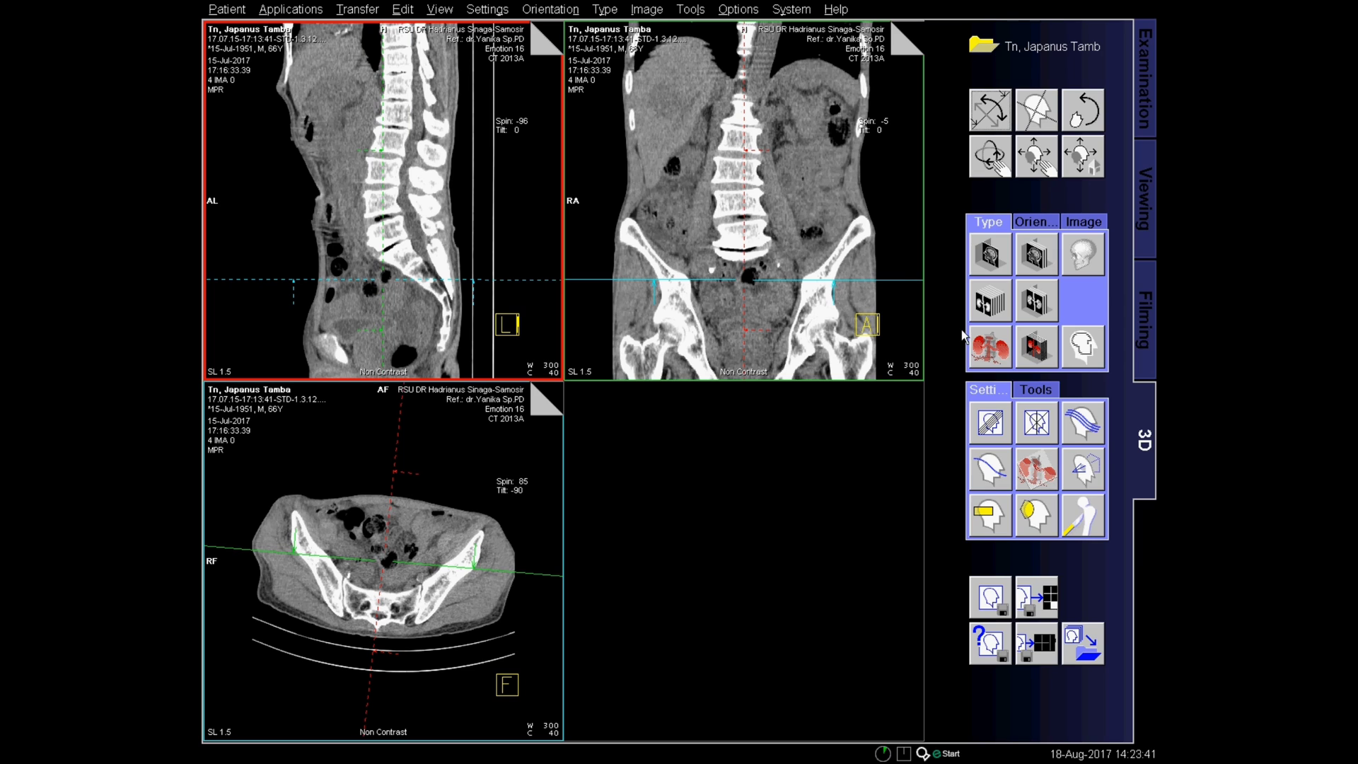
Start a parallel range on the coronal view with 10.0 mm image thickness and 29 images
left_click(771, 198)
left_click(989, 419)
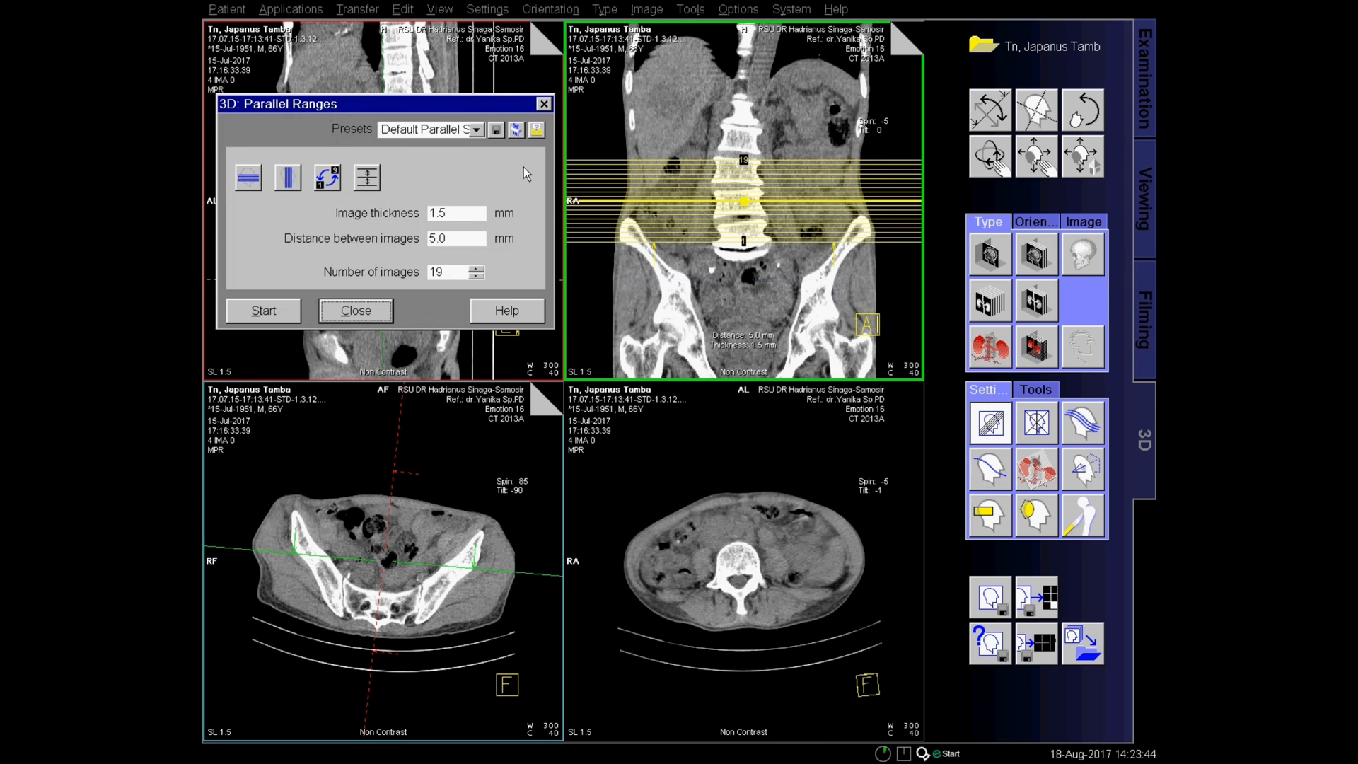
double_click(461, 212)
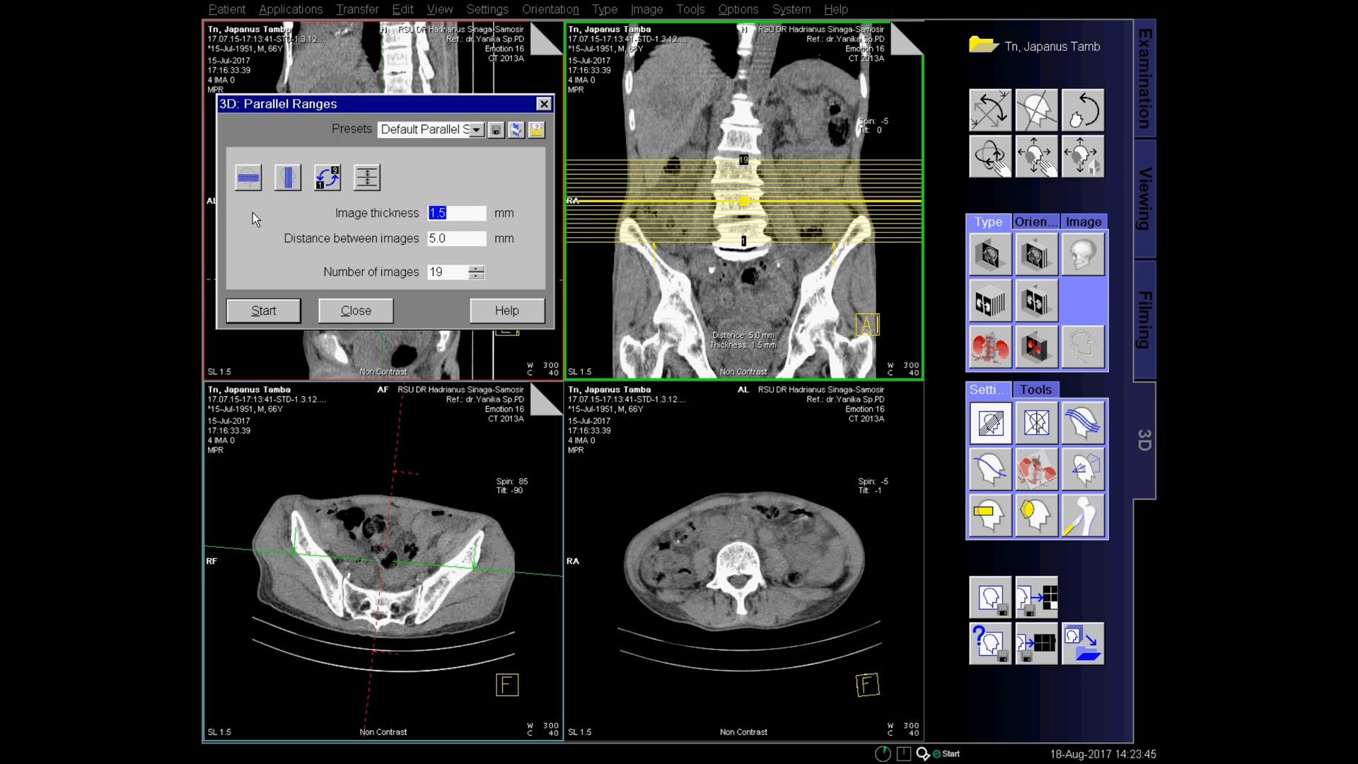
type("10.0")
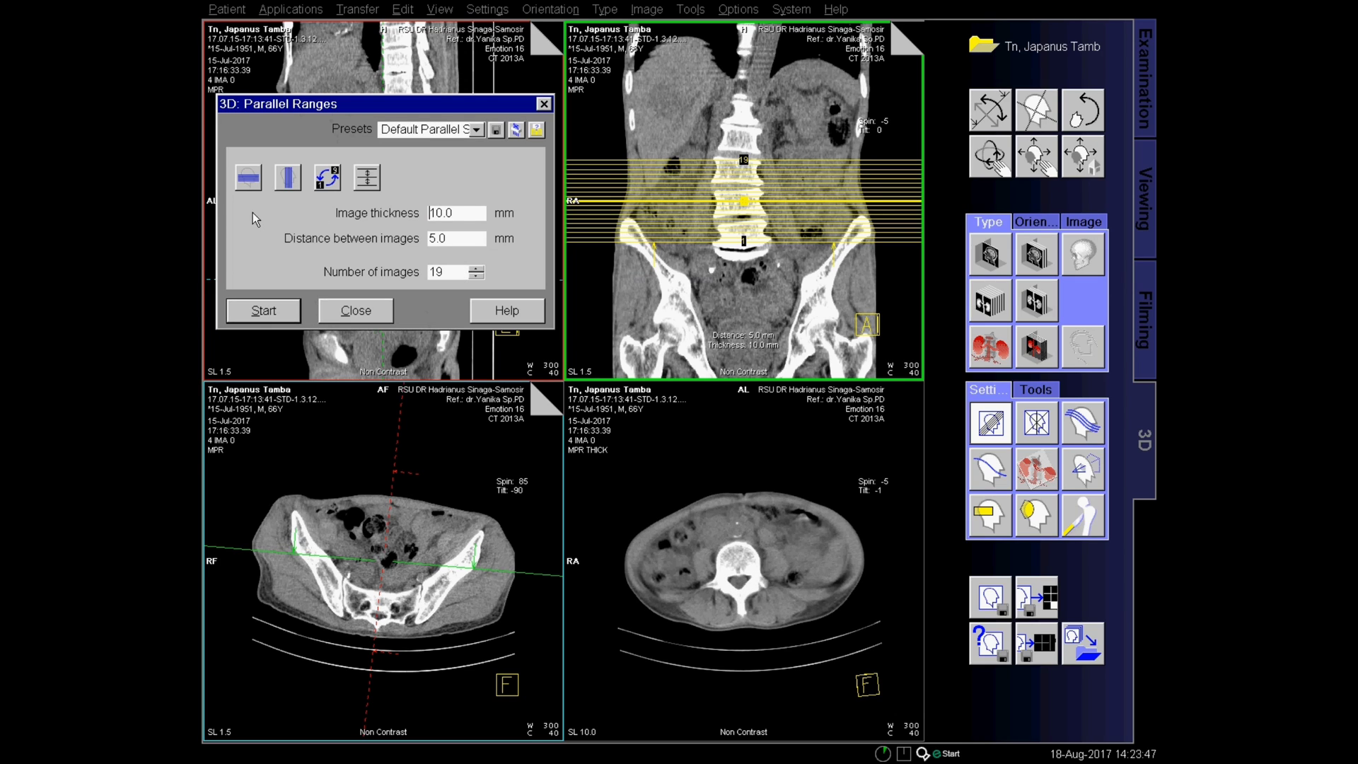
left_click(447, 272)
double_click(447, 271)
type("2")
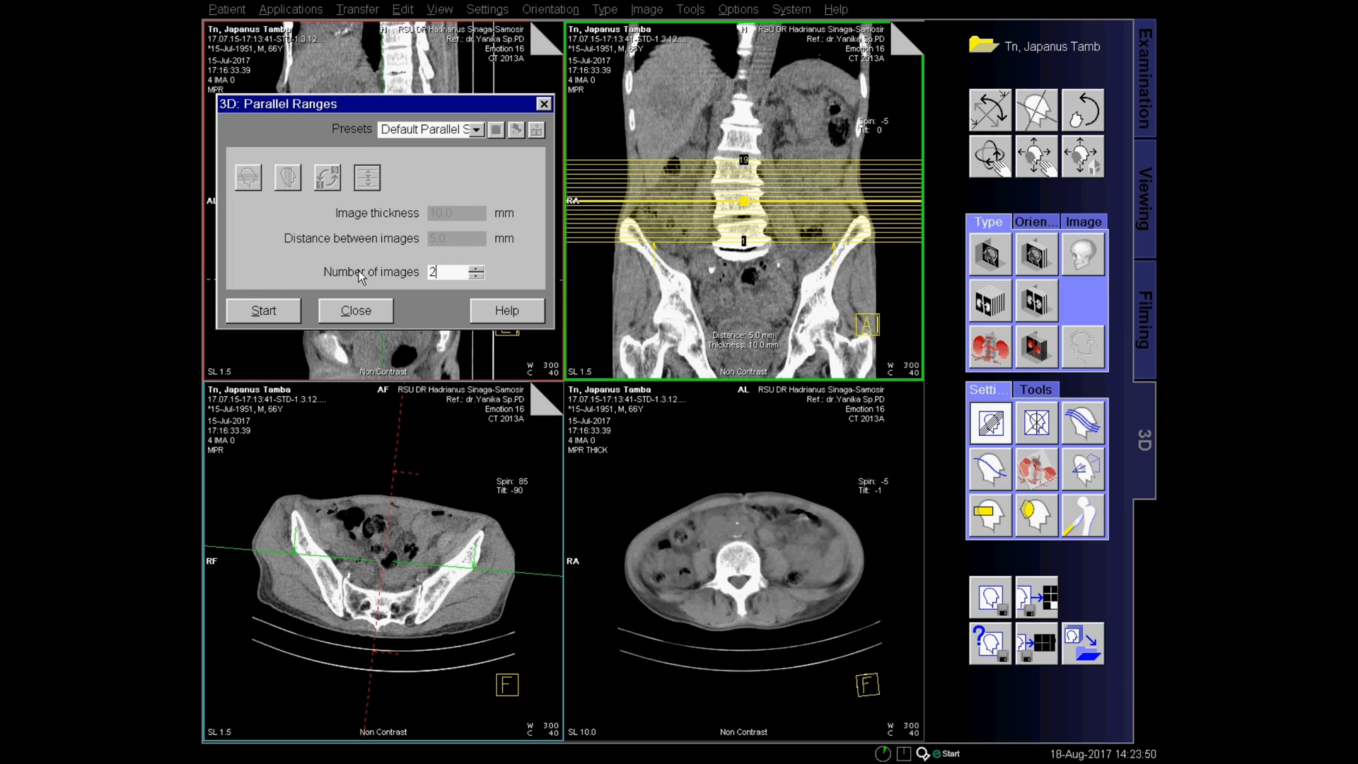
type("9")
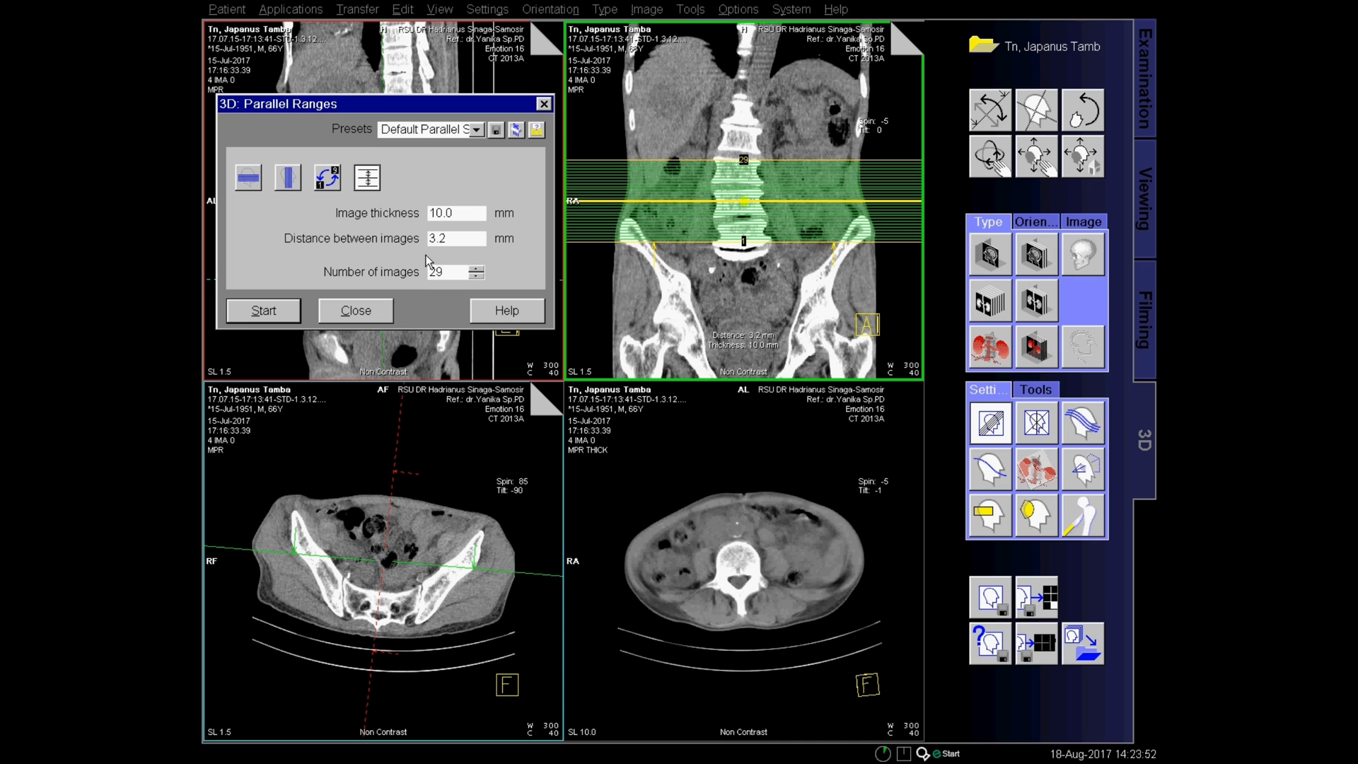
Reverse the range direction and stretch it from the upper abdomen down to the hips
left_click(321, 182)
left_click_drag(757, 163, 763, 58)
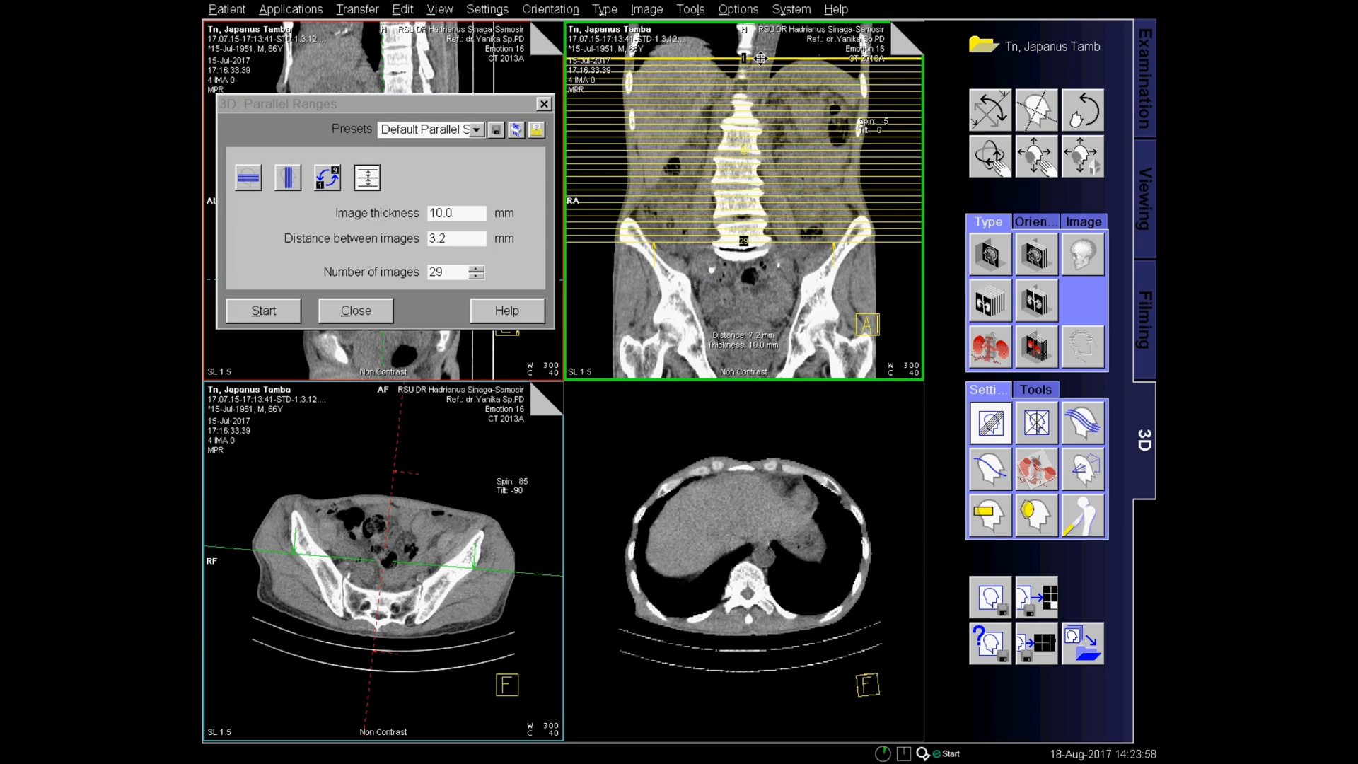
left_click_drag(775, 242, 780, 330)
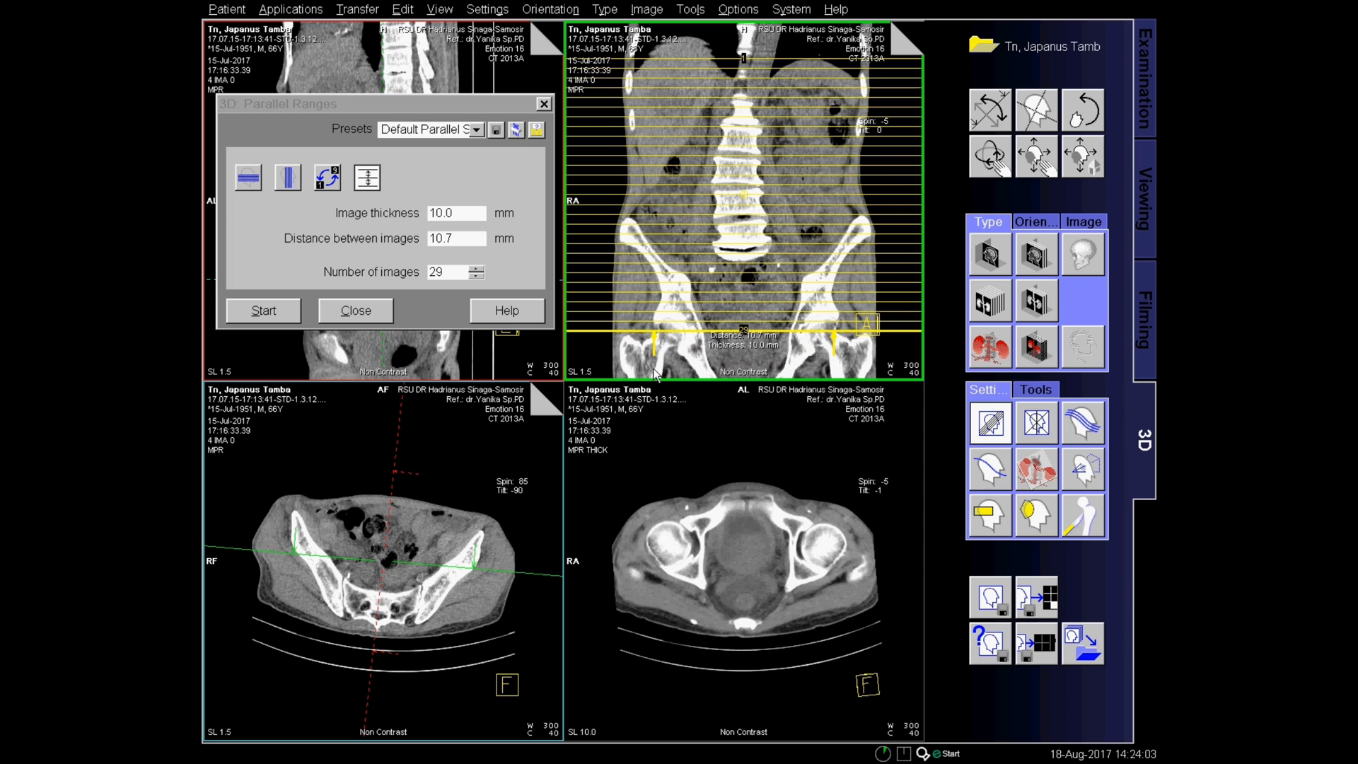
mouse_move(761, 331)
left_mouse_down()
mouse_move(761, 357)
mouse_move(764, 330)
left_mouse_up()
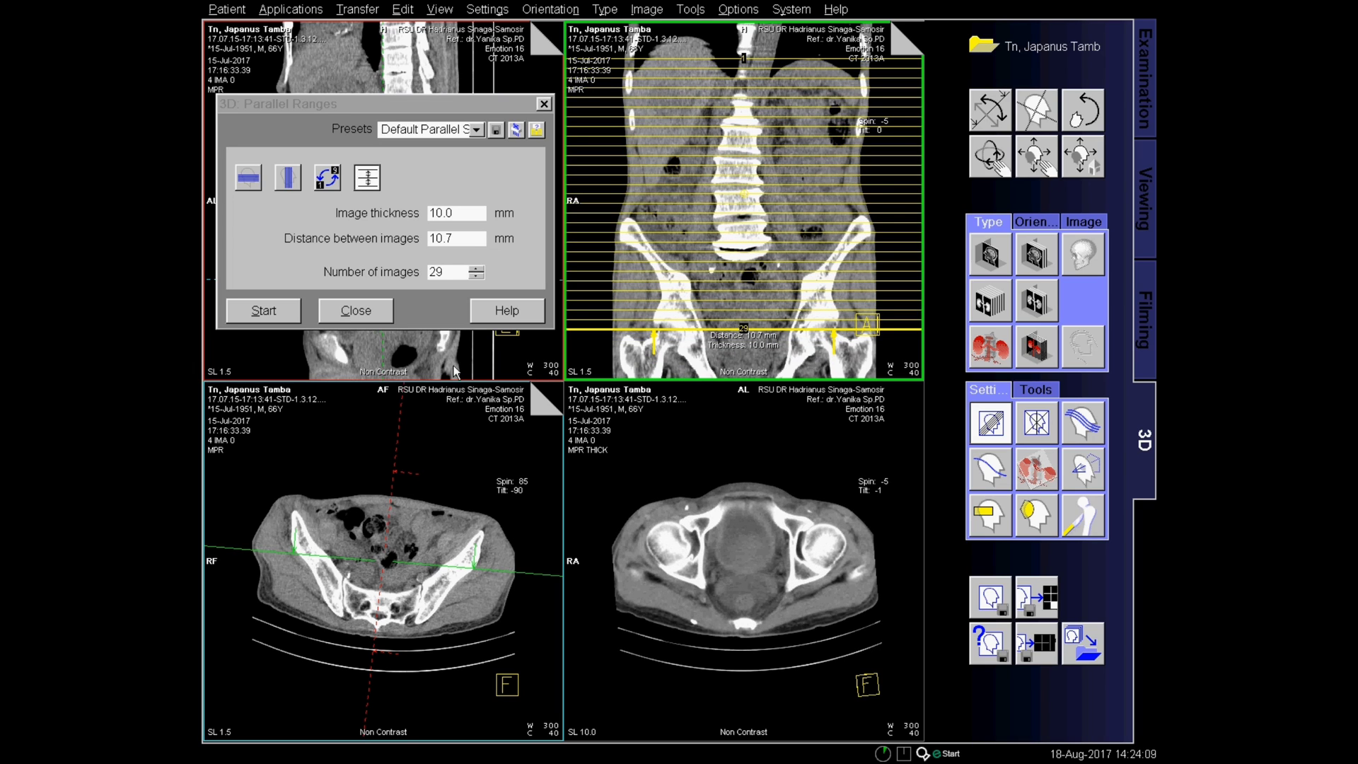
Calculate the thick axial range and page through images 18 to 21
left_click(291, 311)
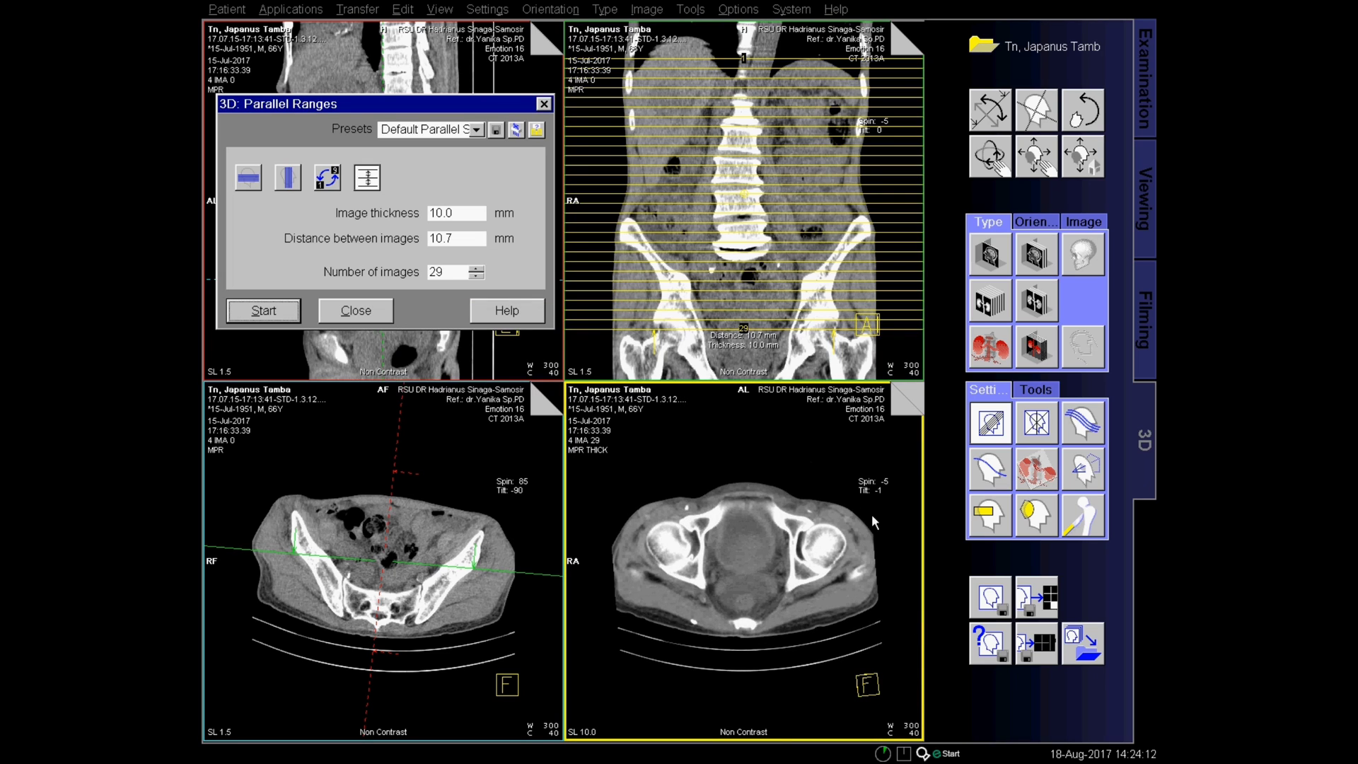
left_click(897, 415)
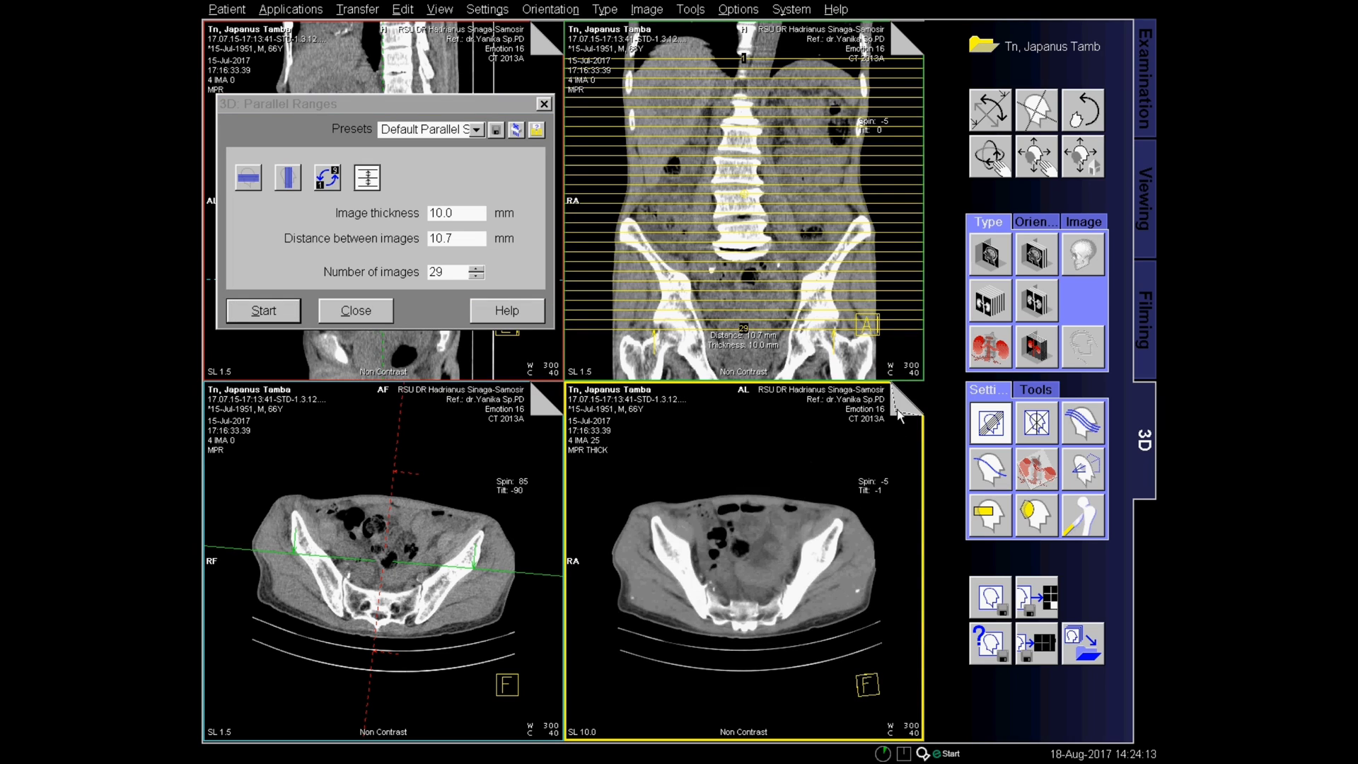
left_click(898, 416)
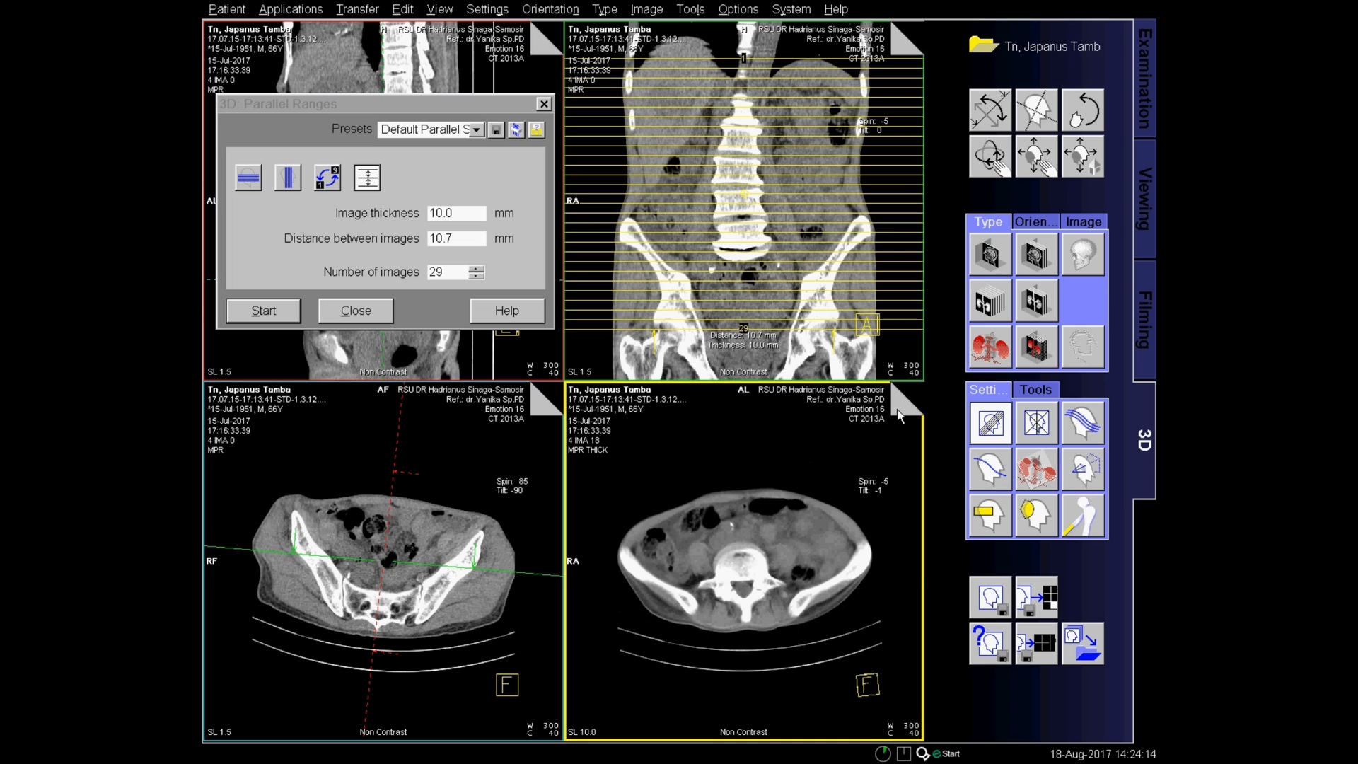
left_click(916, 398)
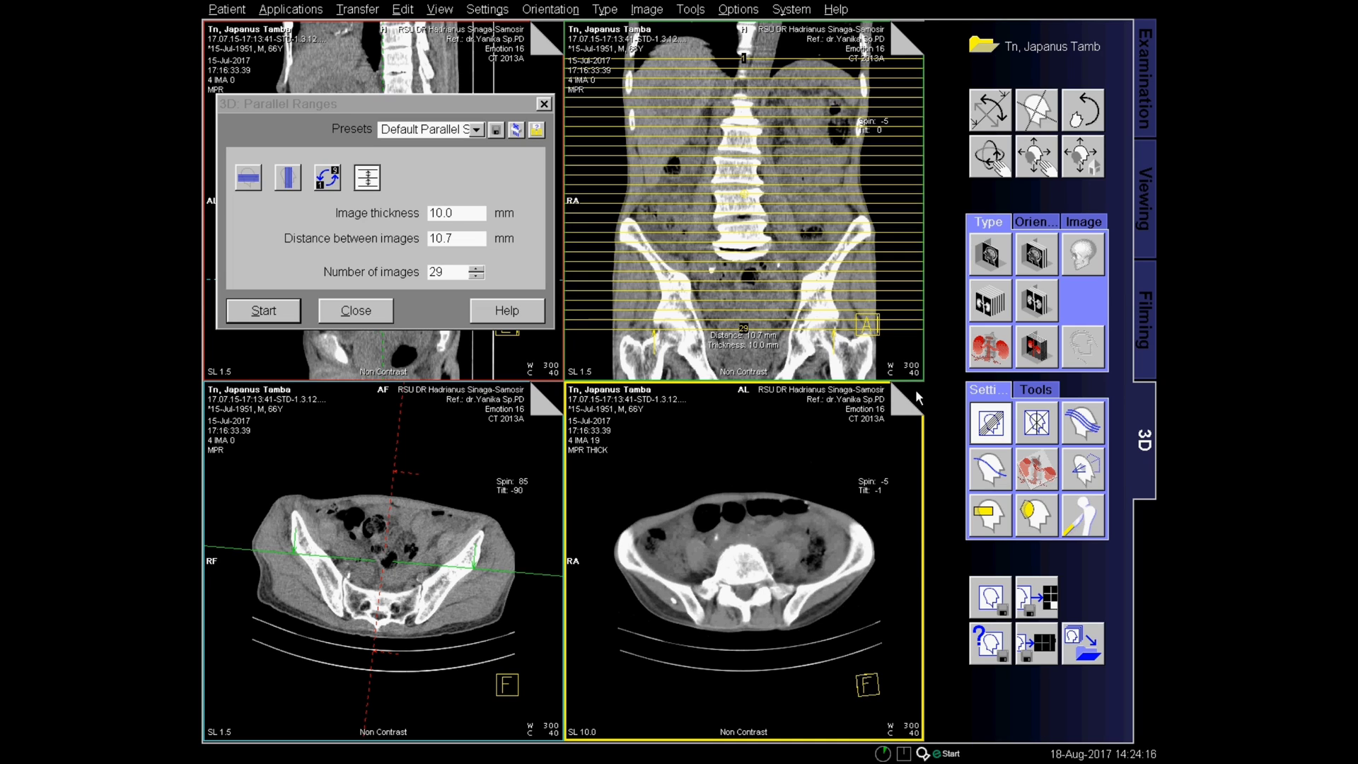
left_click(916, 398)
left_click(916, 398)
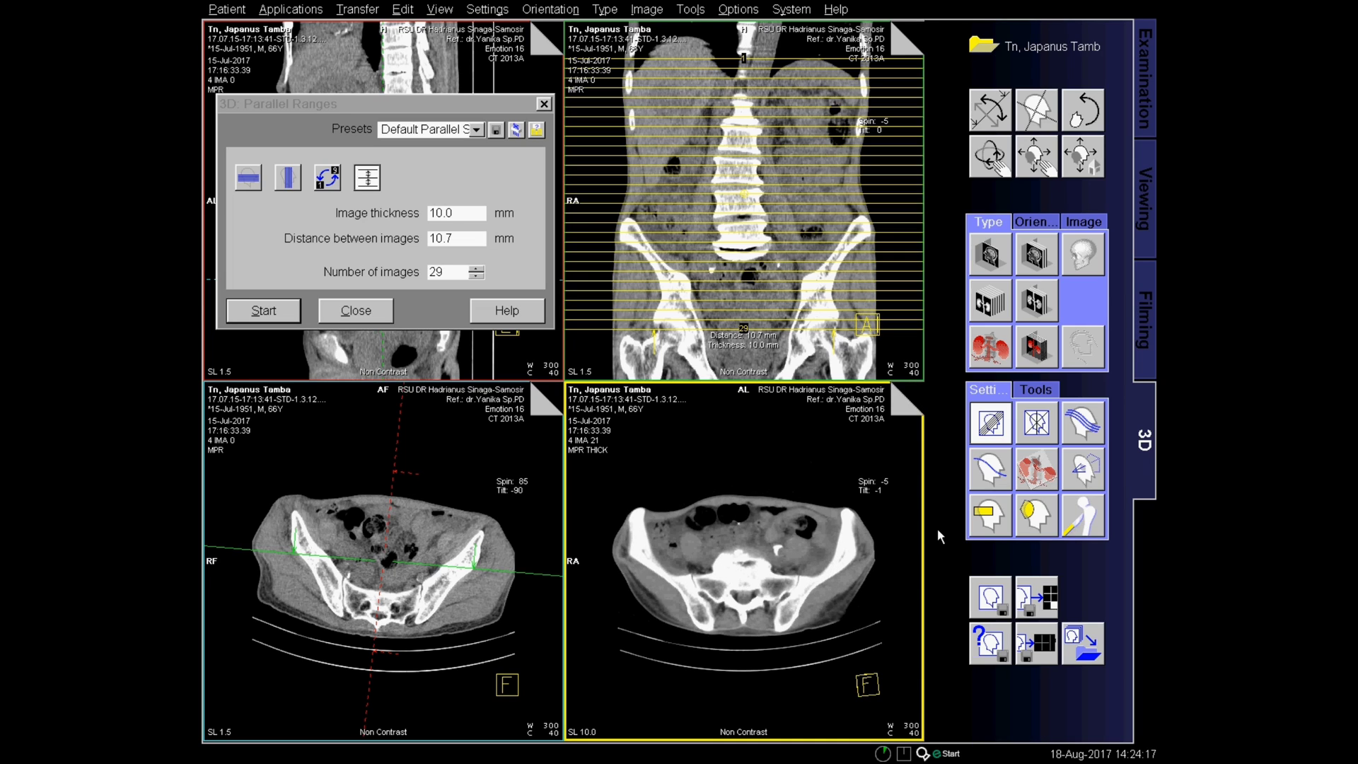
Save the range as a series named 'axial'
left_click(987, 659)
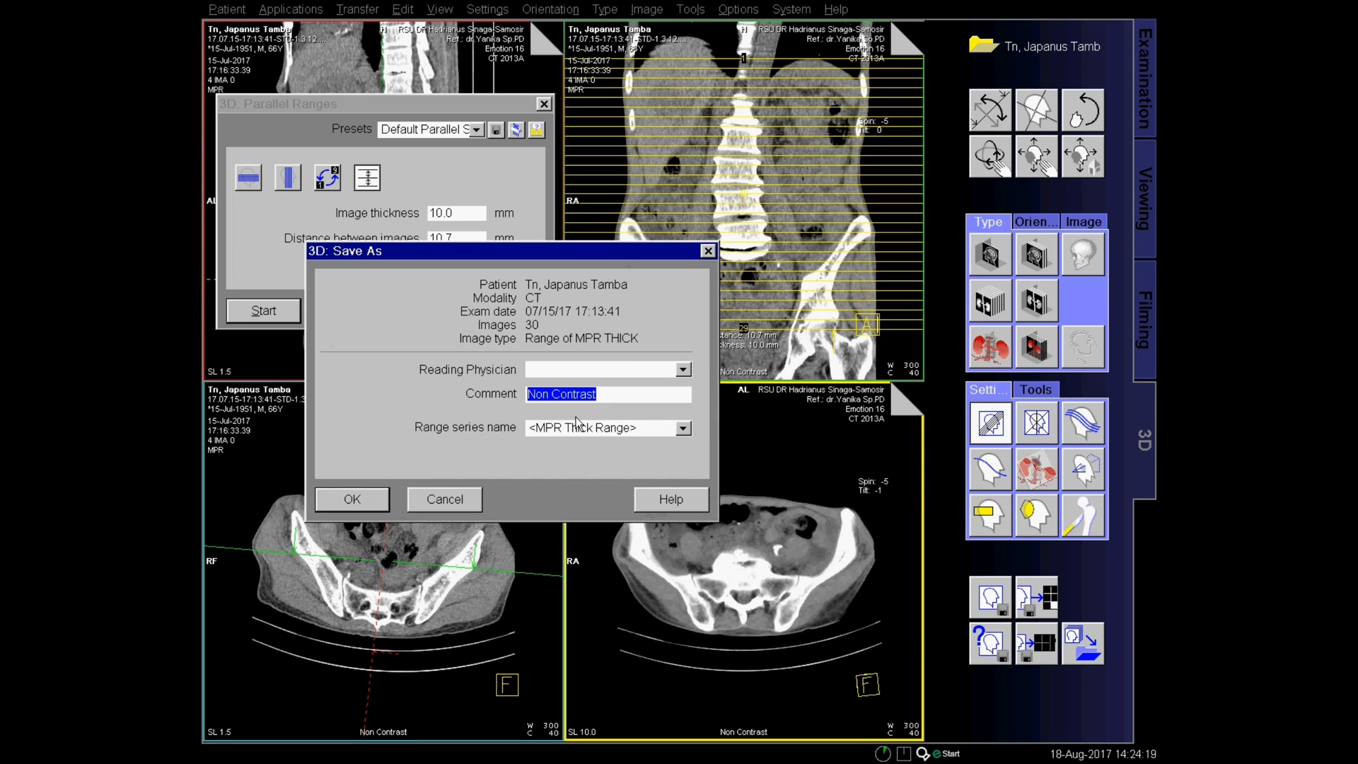
left_click(596, 428)
type("ax")
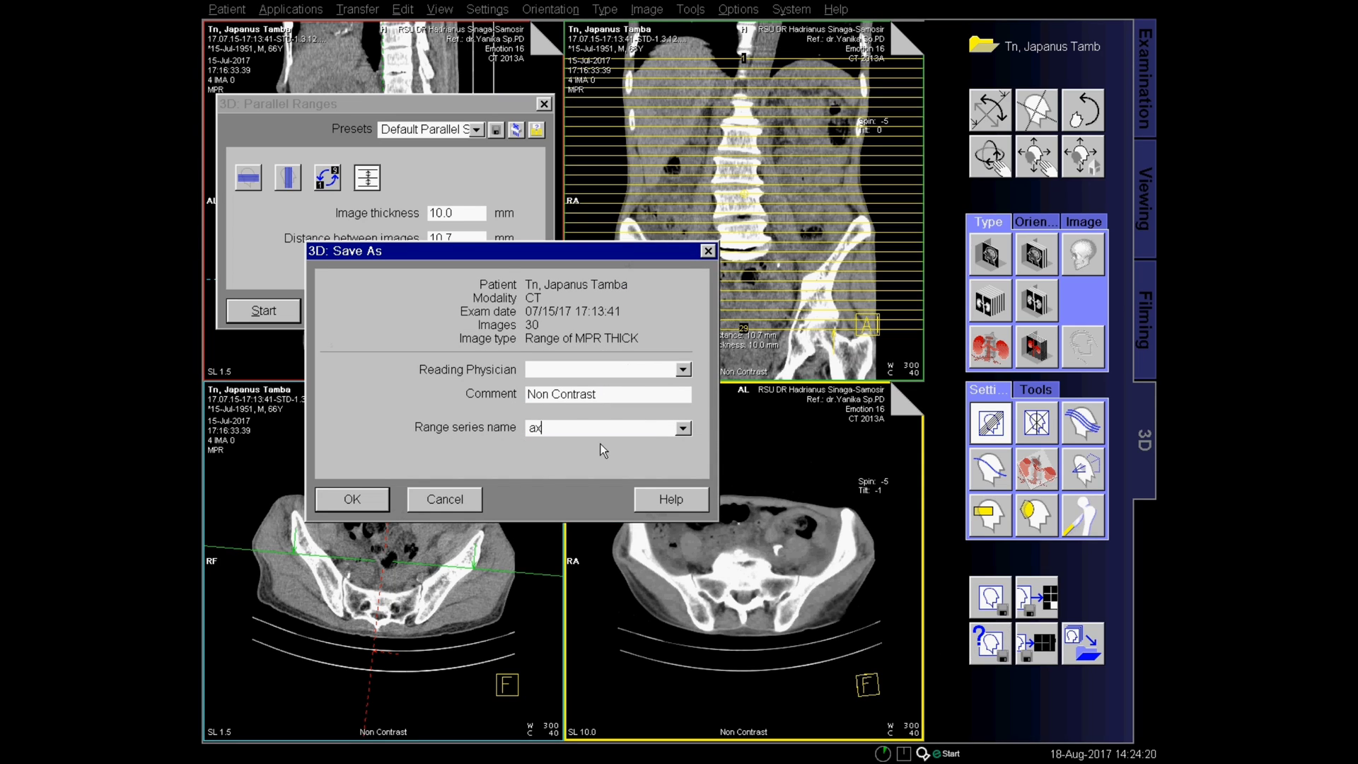
type("ial")
key("Return")
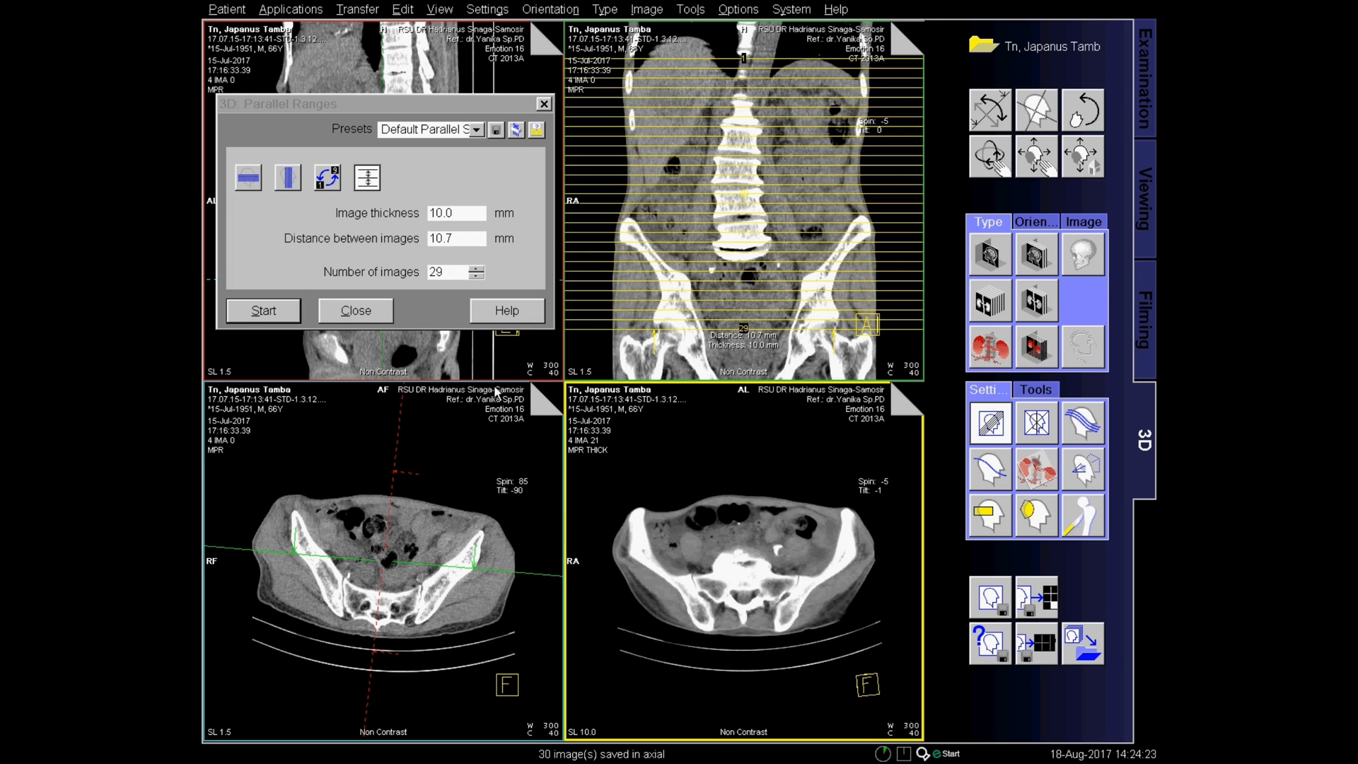
Reopen parallel range planning on the coronal view and switch the range to sagittal slices
left_click(370, 307)
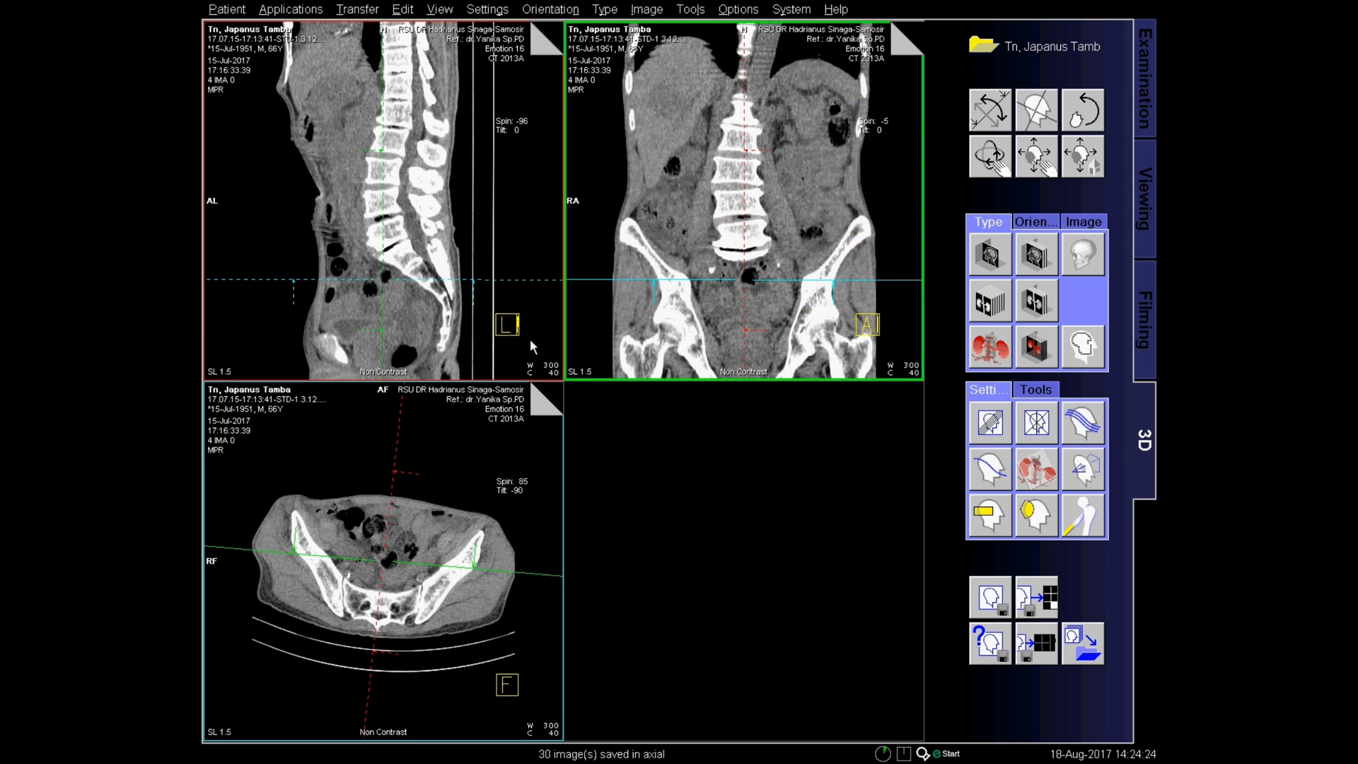
left_click(451, 253)
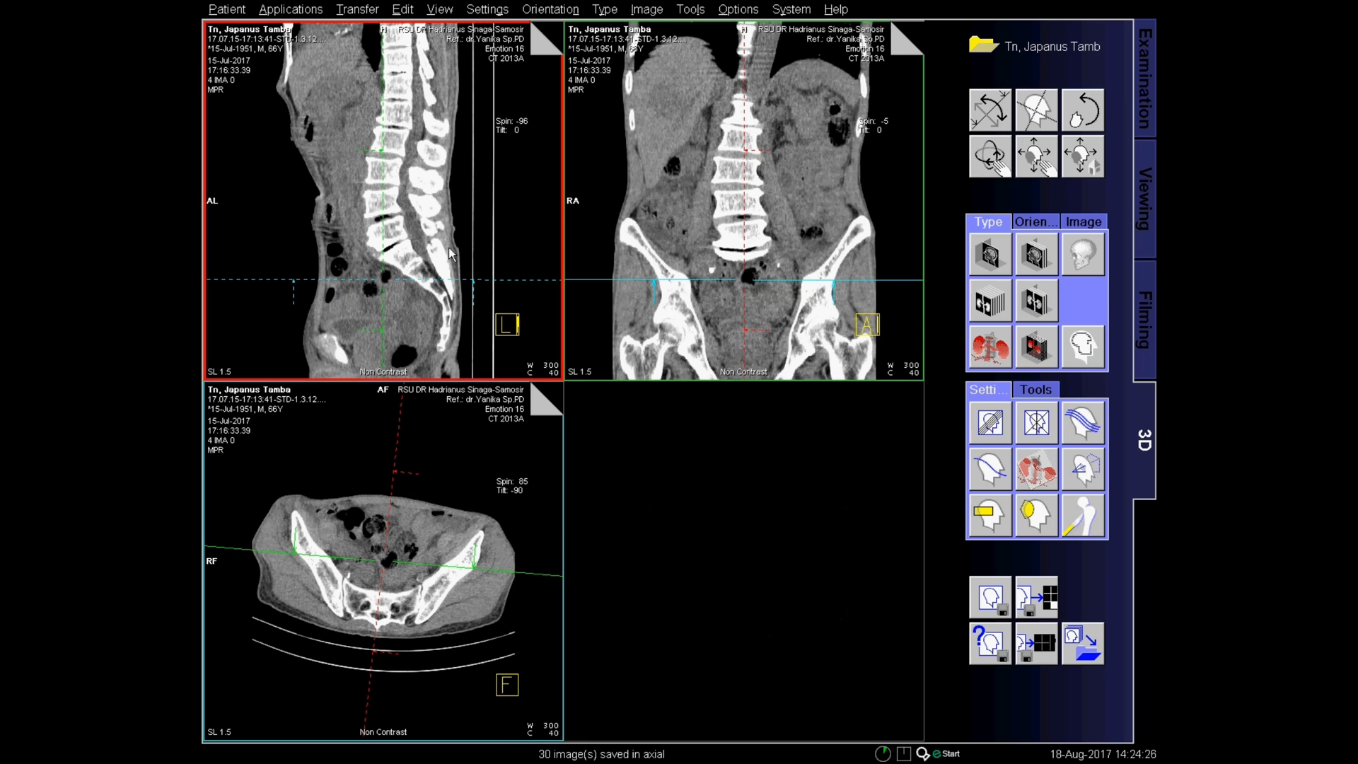
left_click(872, 355)
left_click(990, 421)
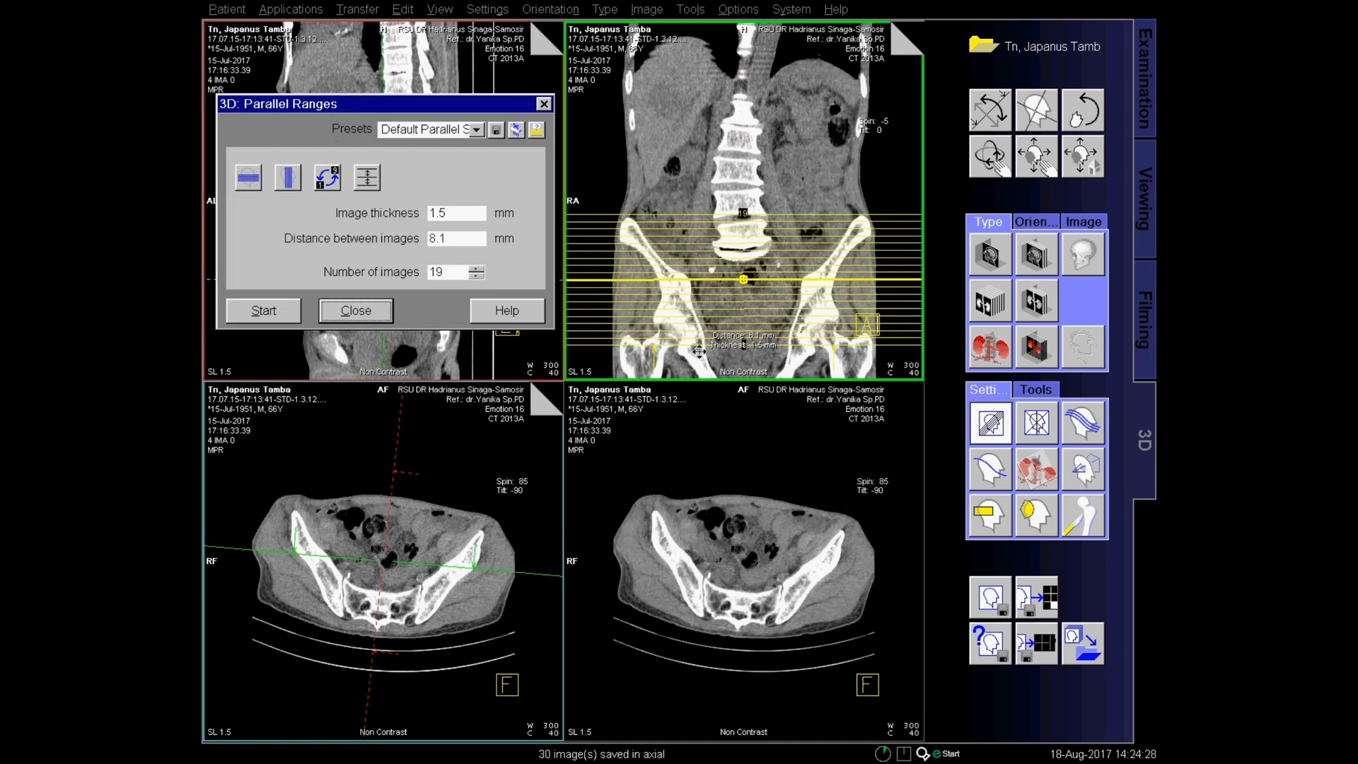
left_click(287, 178)
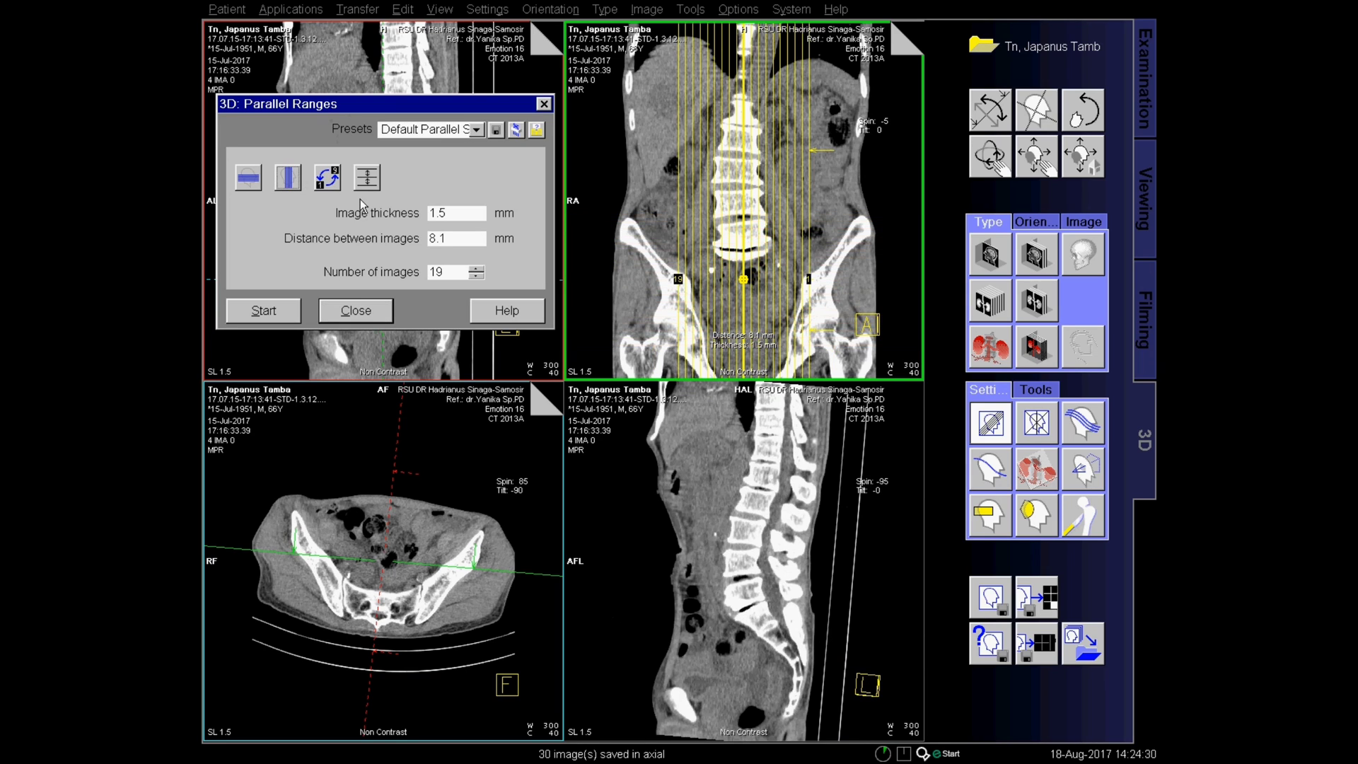
Set the image thickness to 8.0 mm and the number of images to 14
left_click_drag(449, 211, 397, 213)
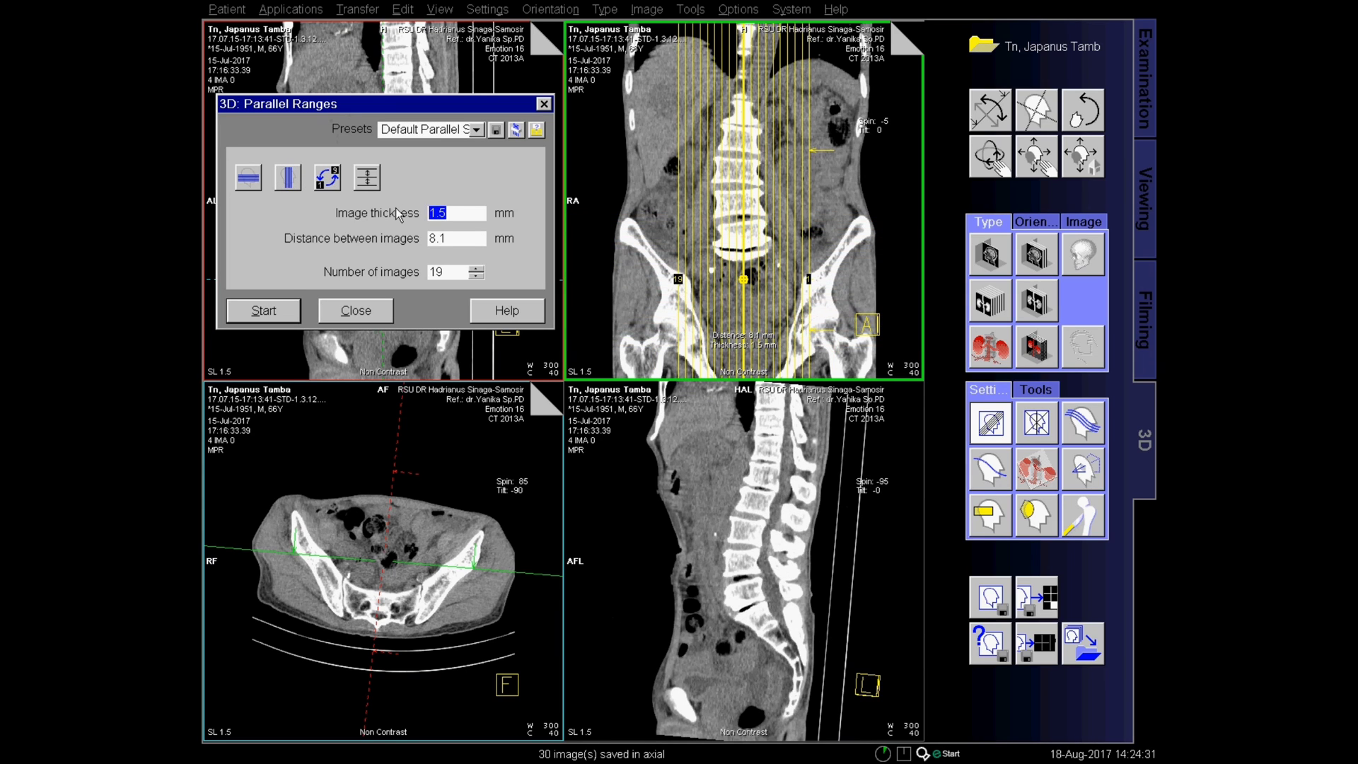
type("5")
key("BackSpace")
type("8")
key("Return")
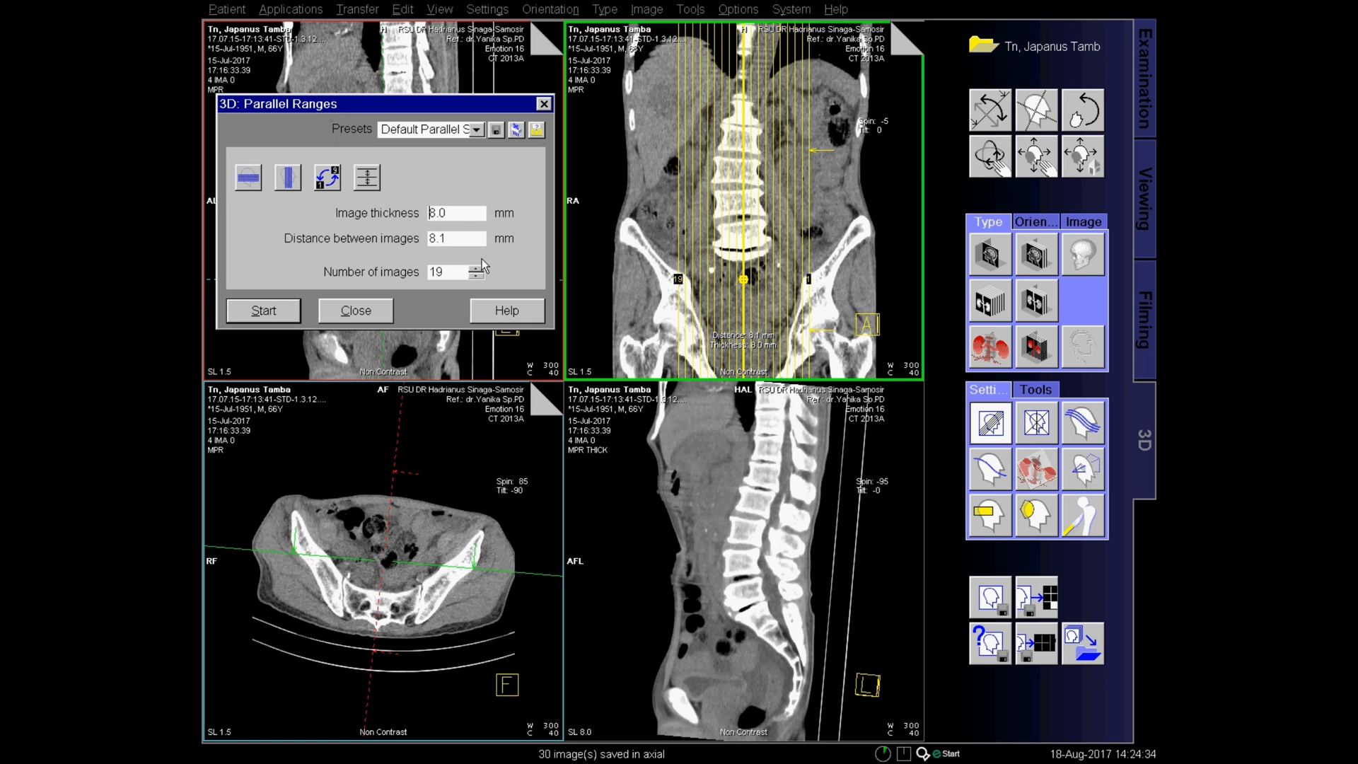
left_click_drag(458, 271, 359, 276)
type("14")
key("Return")
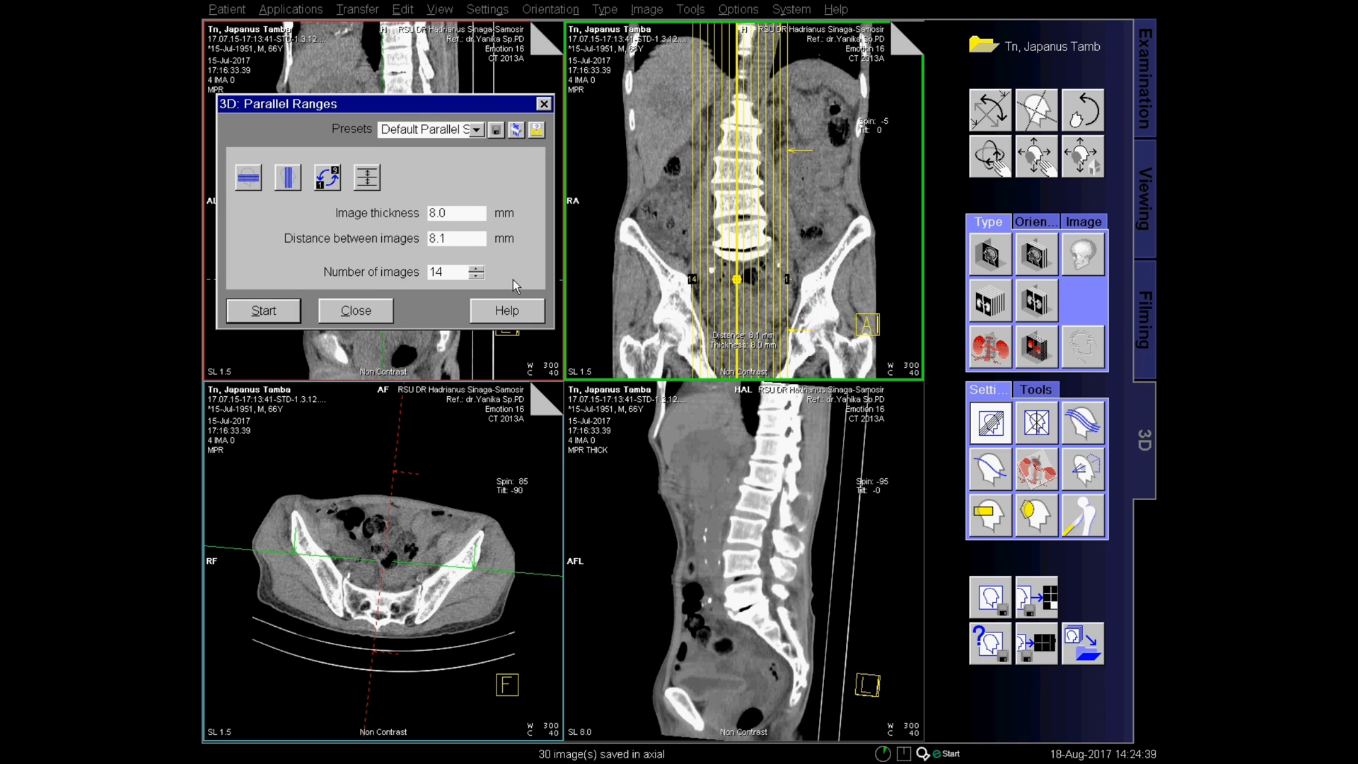
Reverse the image order and widen the range left and right across the abdomen
left_click(325, 183)
left_click(366, 177)
left_click_drag(691, 213, 663, 212)
left_click_drag(786, 227, 822, 227)
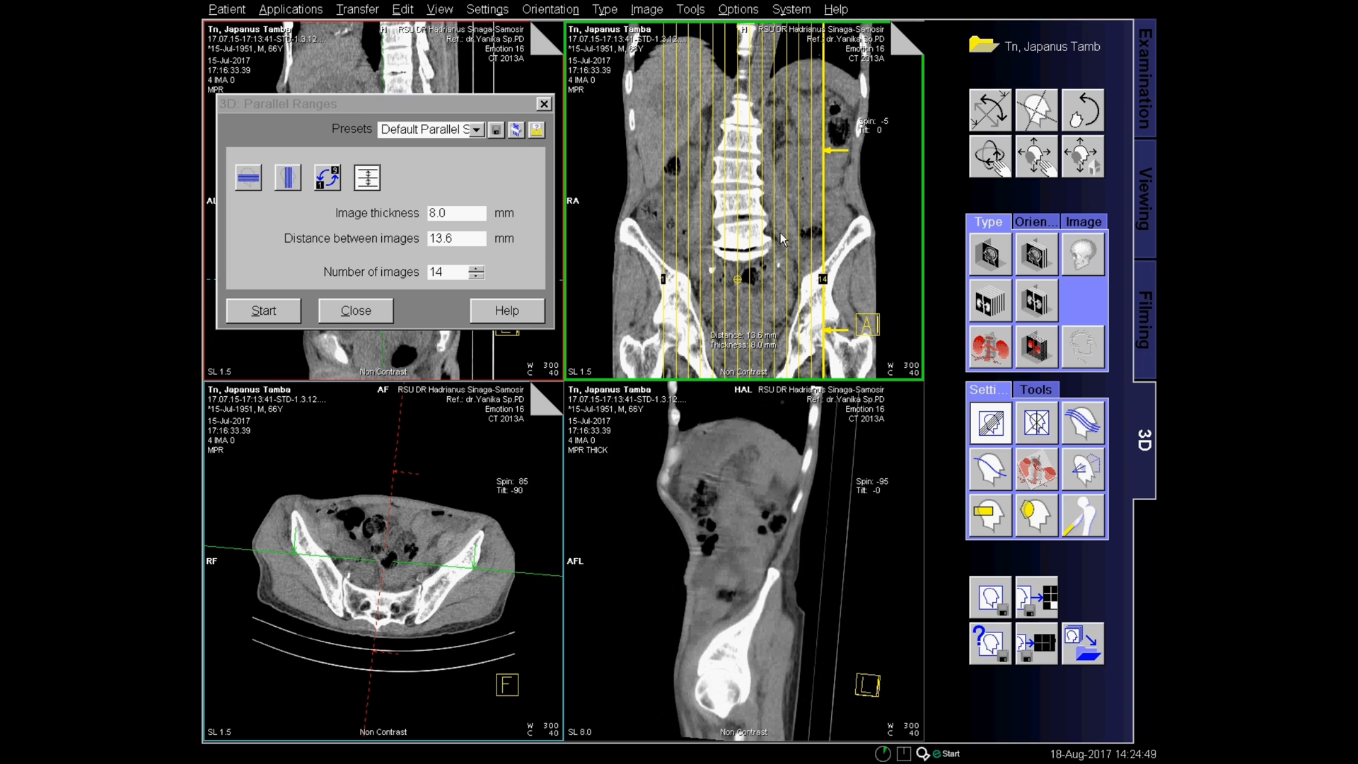
Calculate the sagittal range, save it as series 'sagital', and close Parallel Ranges
left_click(290, 319)
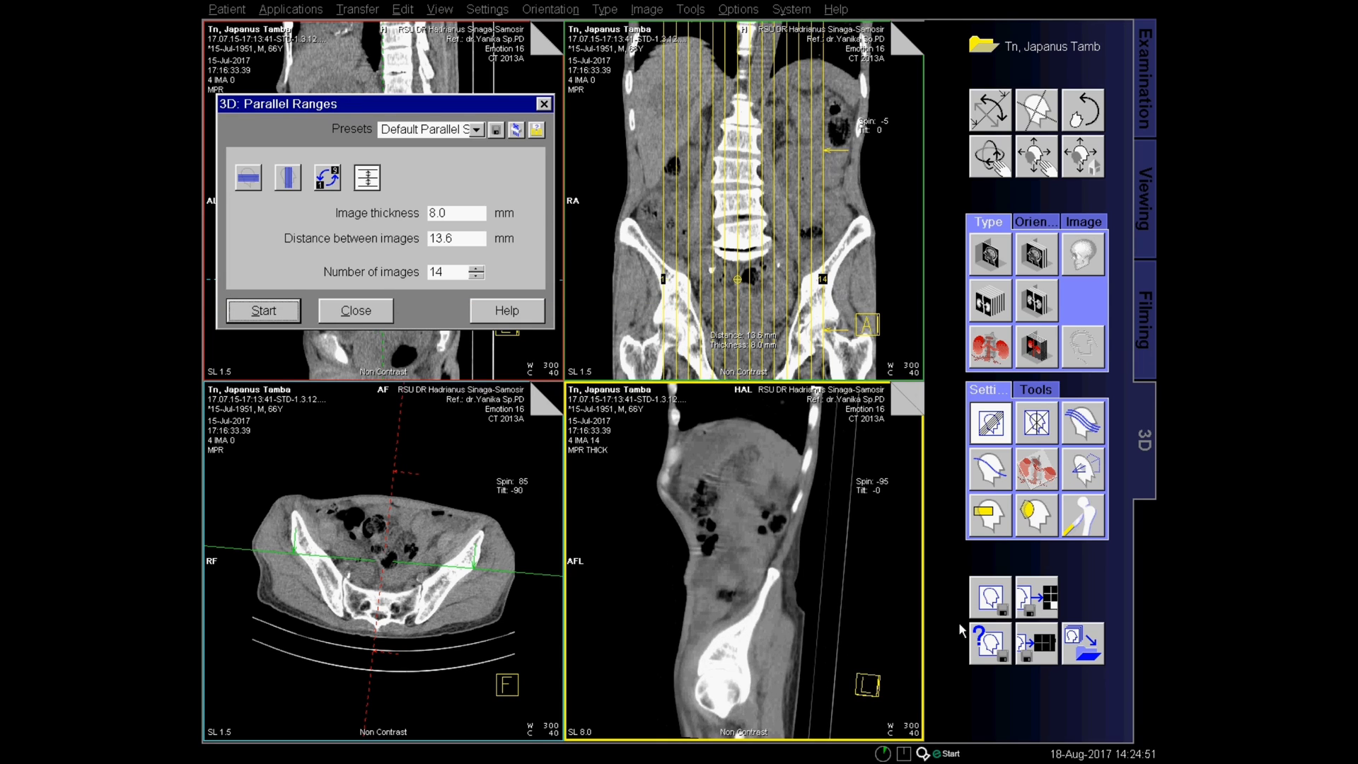
left_click(986, 649)
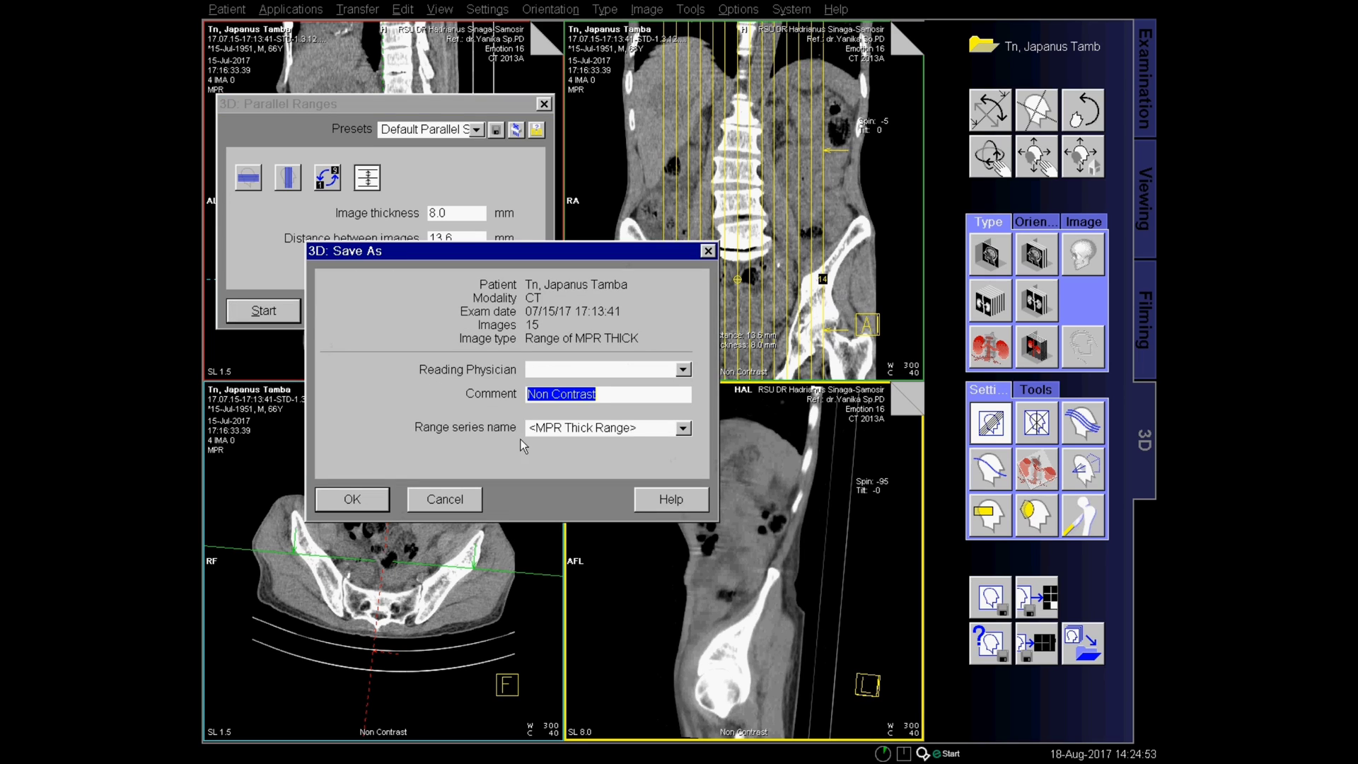
left_click(571, 427)
type("sagital")
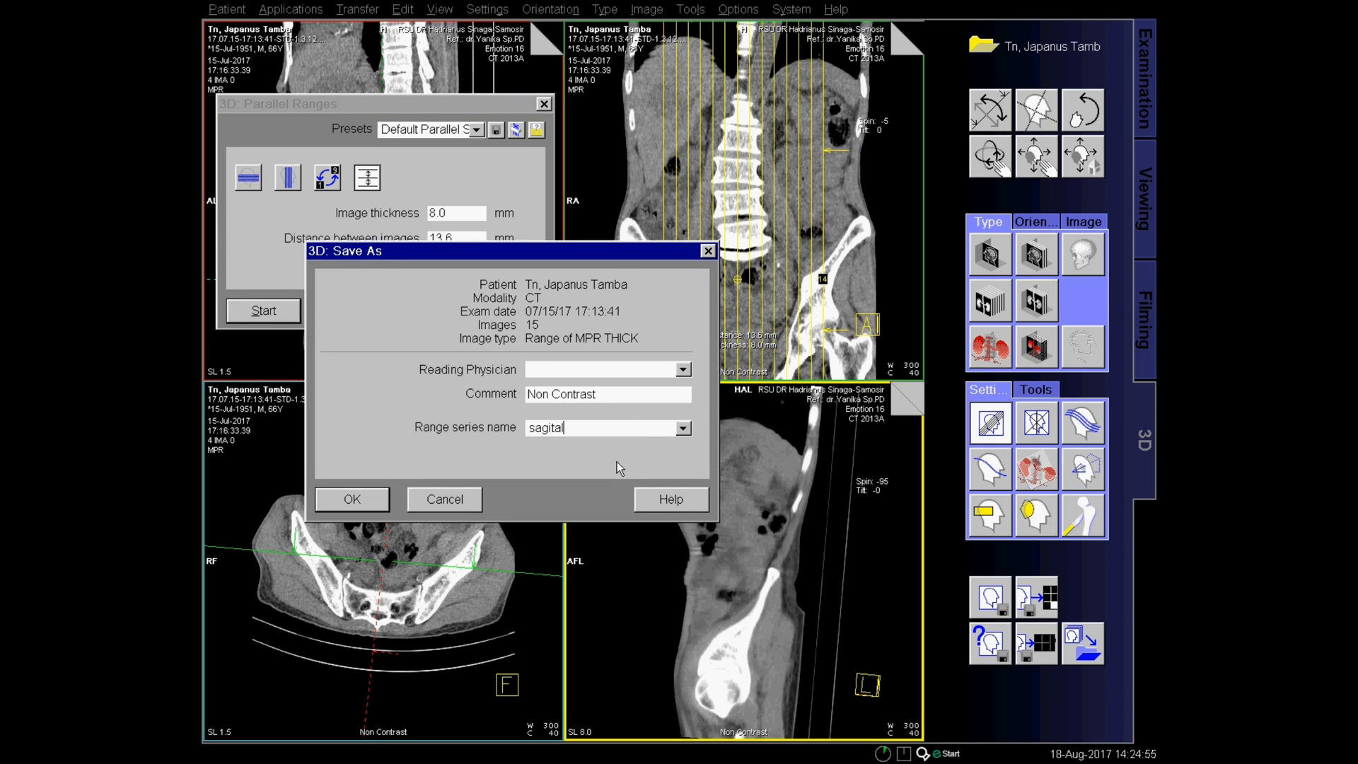
left_click(351, 497)
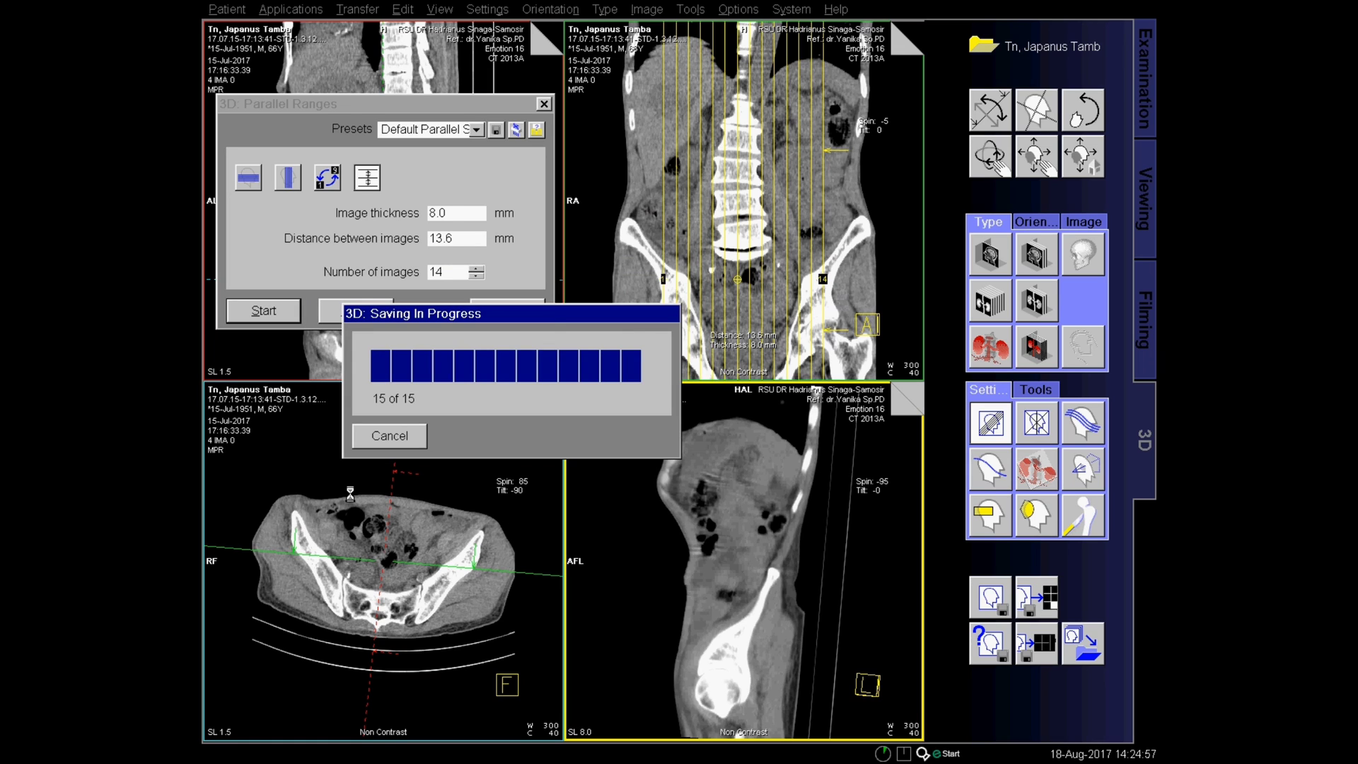
left_click(364, 310)
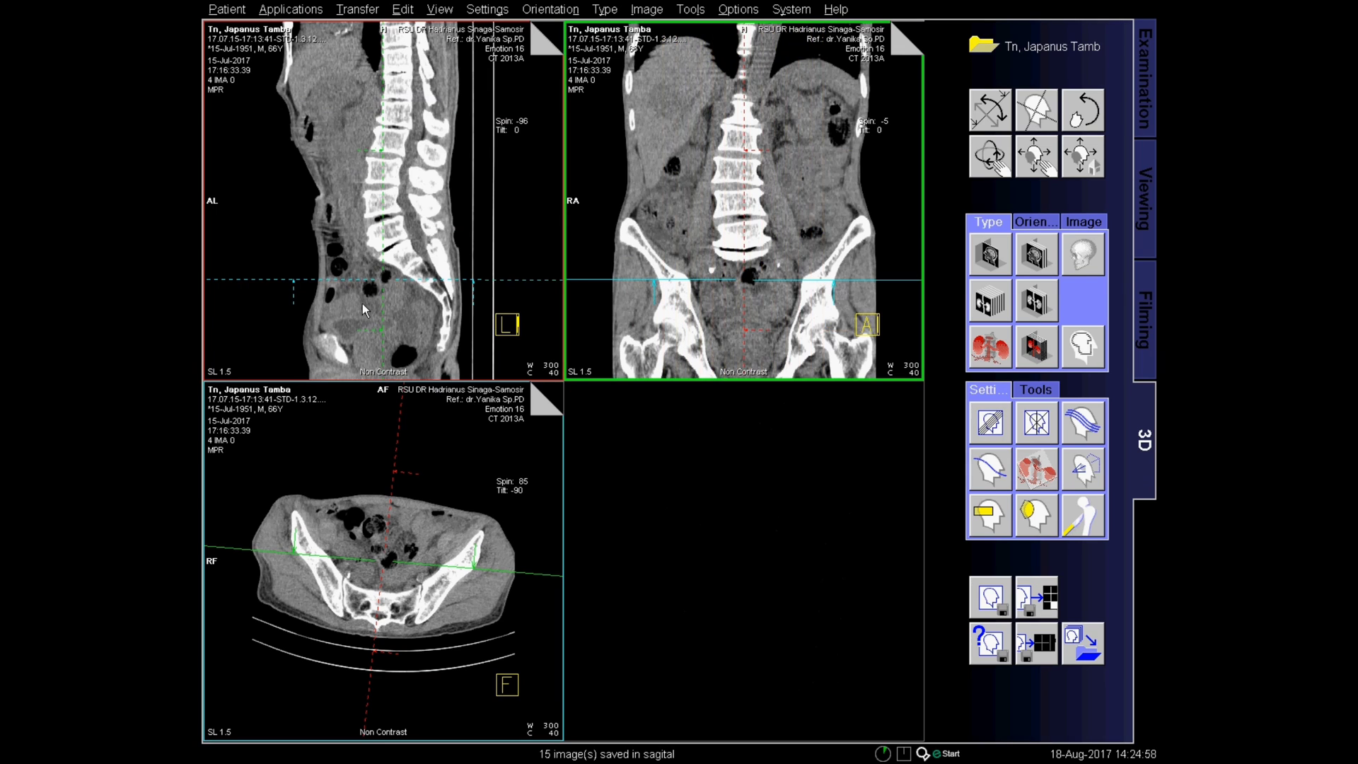
Move the coronal slice through the kidneys and start a coronal parallel range on the sagittal view
left_click(393, 261)
left_click(424, 220)
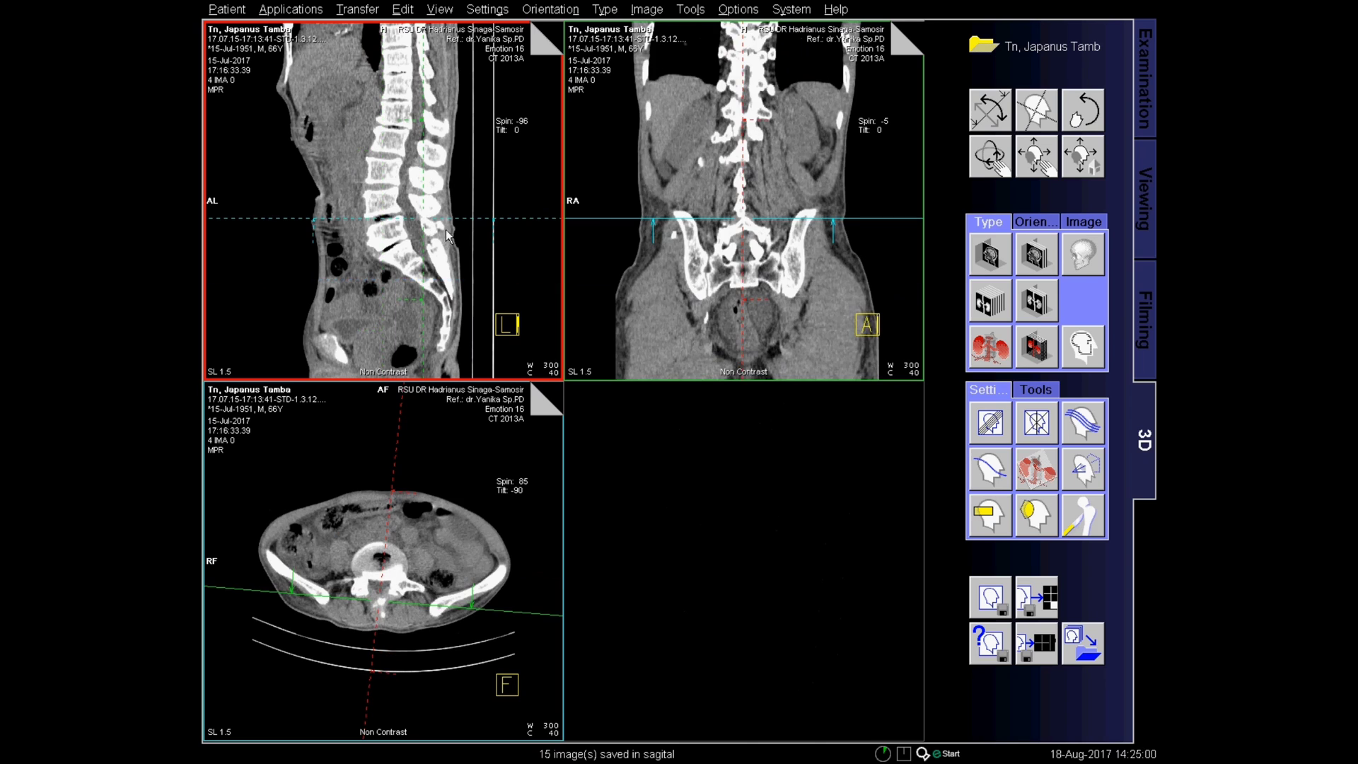
left_click_drag(428, 221, 396, 232)
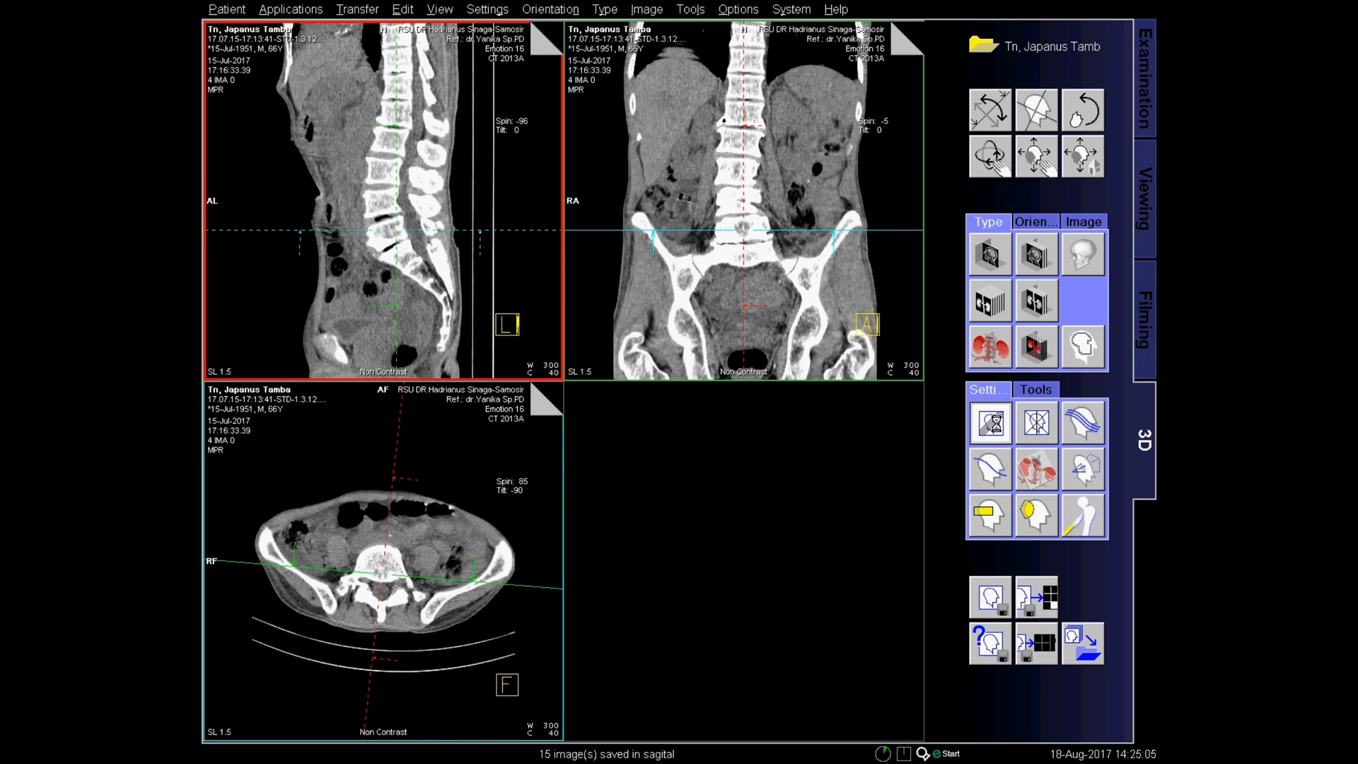
left_click(990, 422)
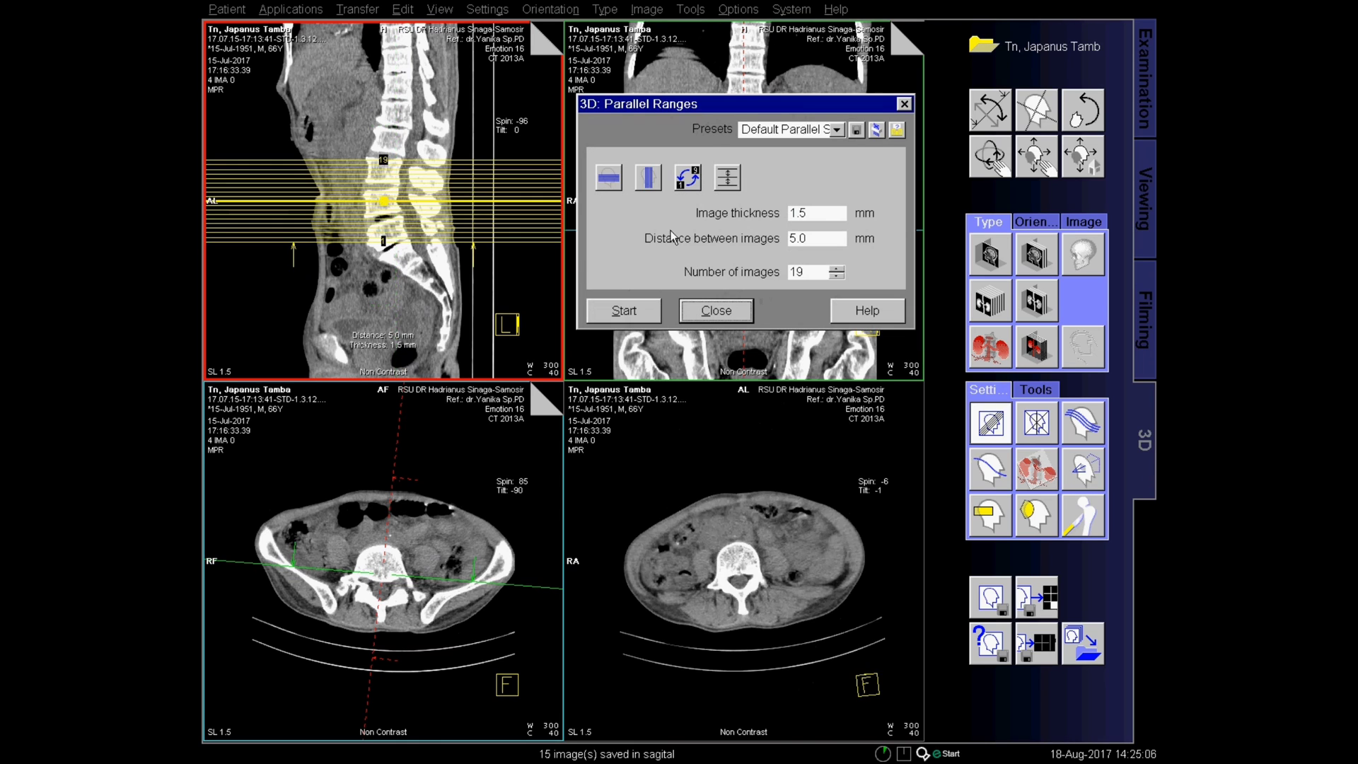
left_click(649, 181)
Set 8.0 mm thickness and 14 images, then widen the range to 7.4 mm spacing
double_click(817, 214)
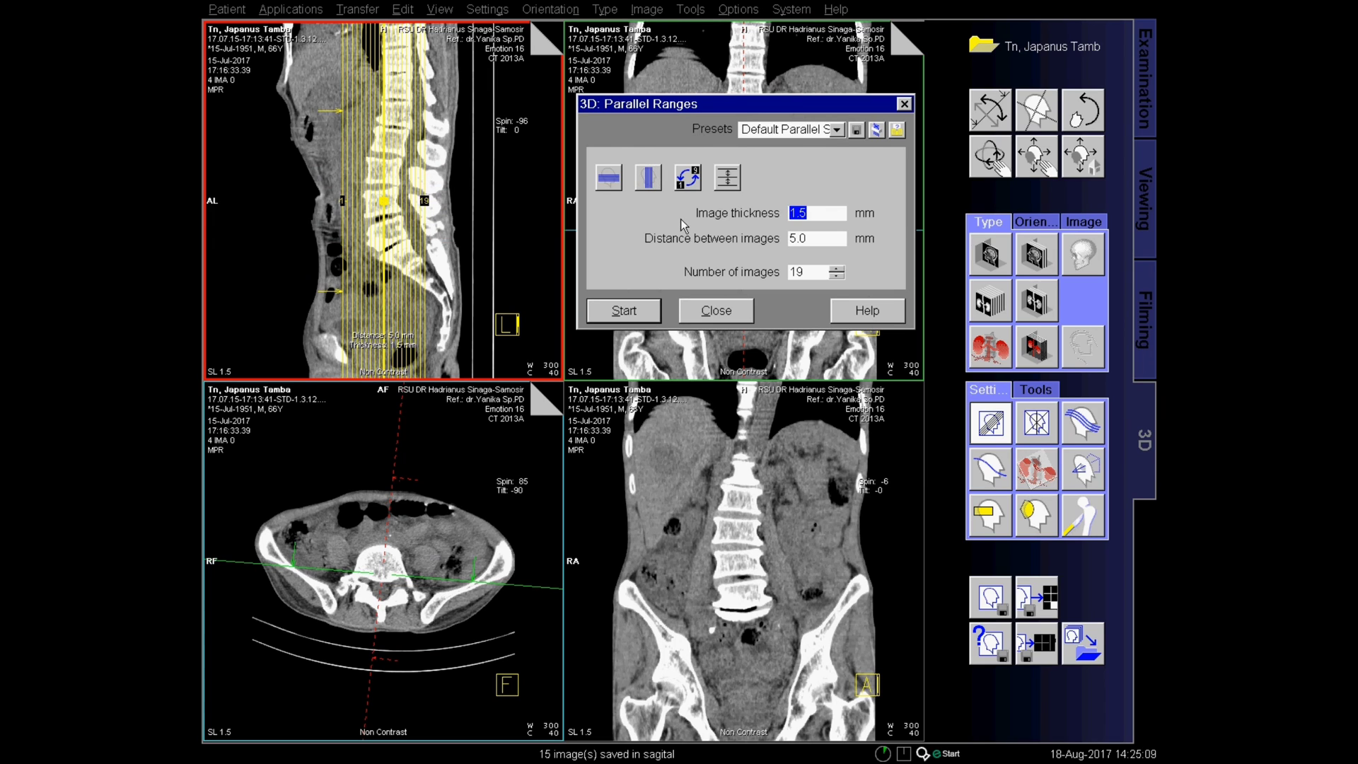
type("8")
key("Return")
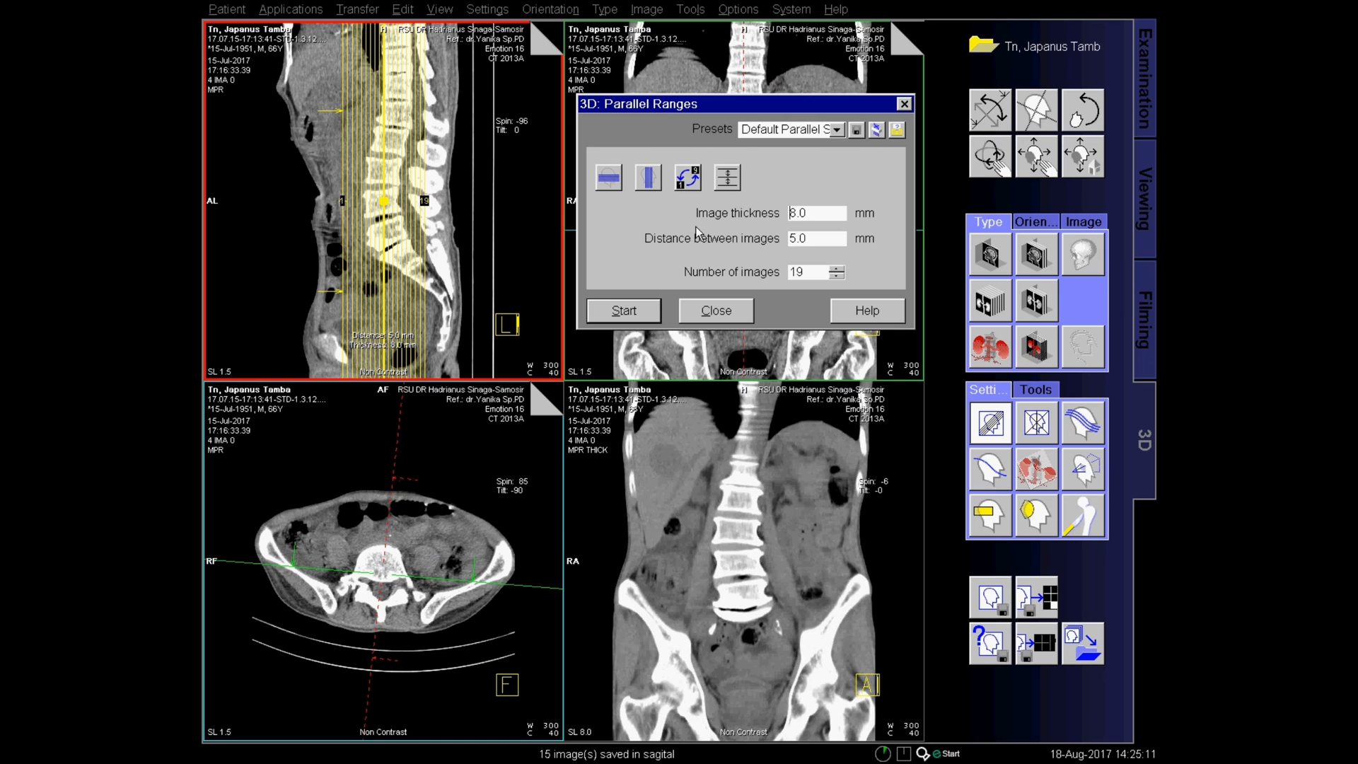
key("Tab")
key("Tab")
type("14")
key("Return")
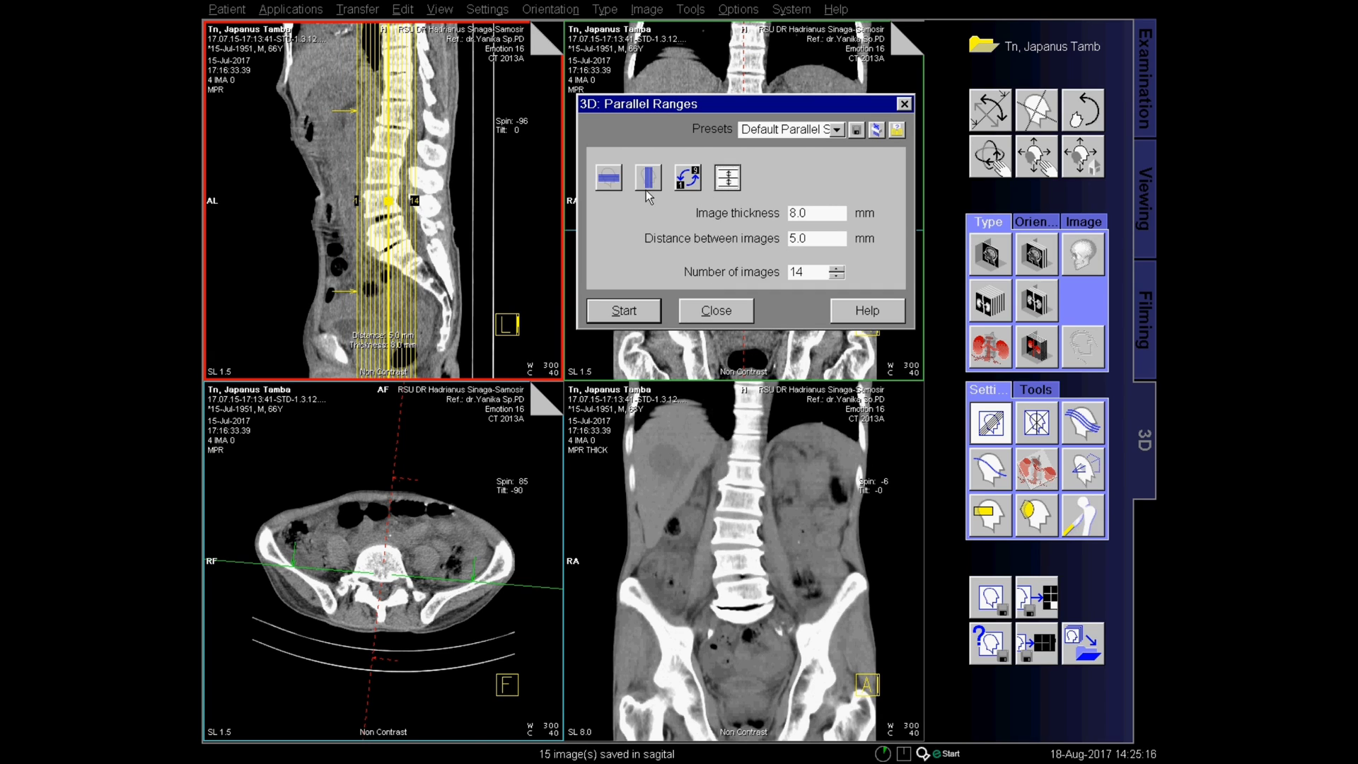
left_click_drag(357, 199, 337, 200)
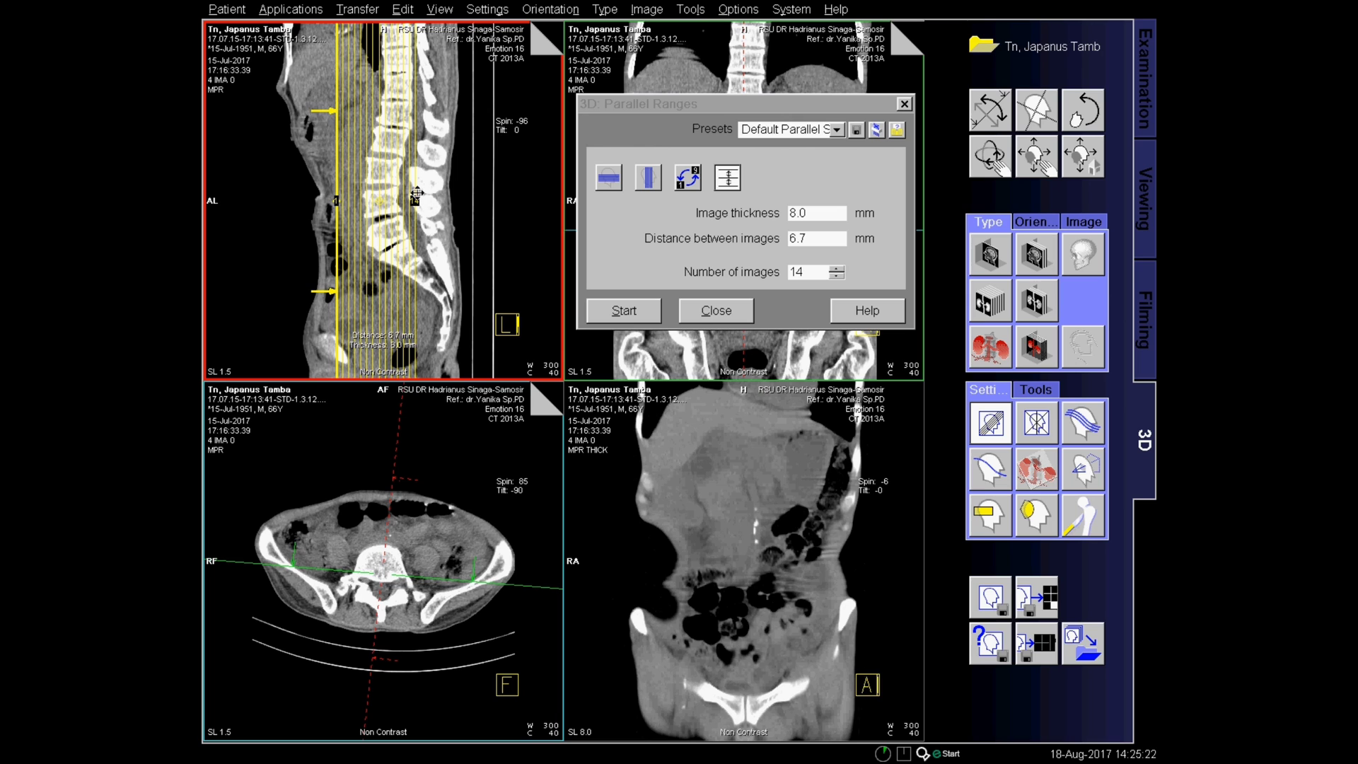
left_click_drag(416, 195, 423, 198)
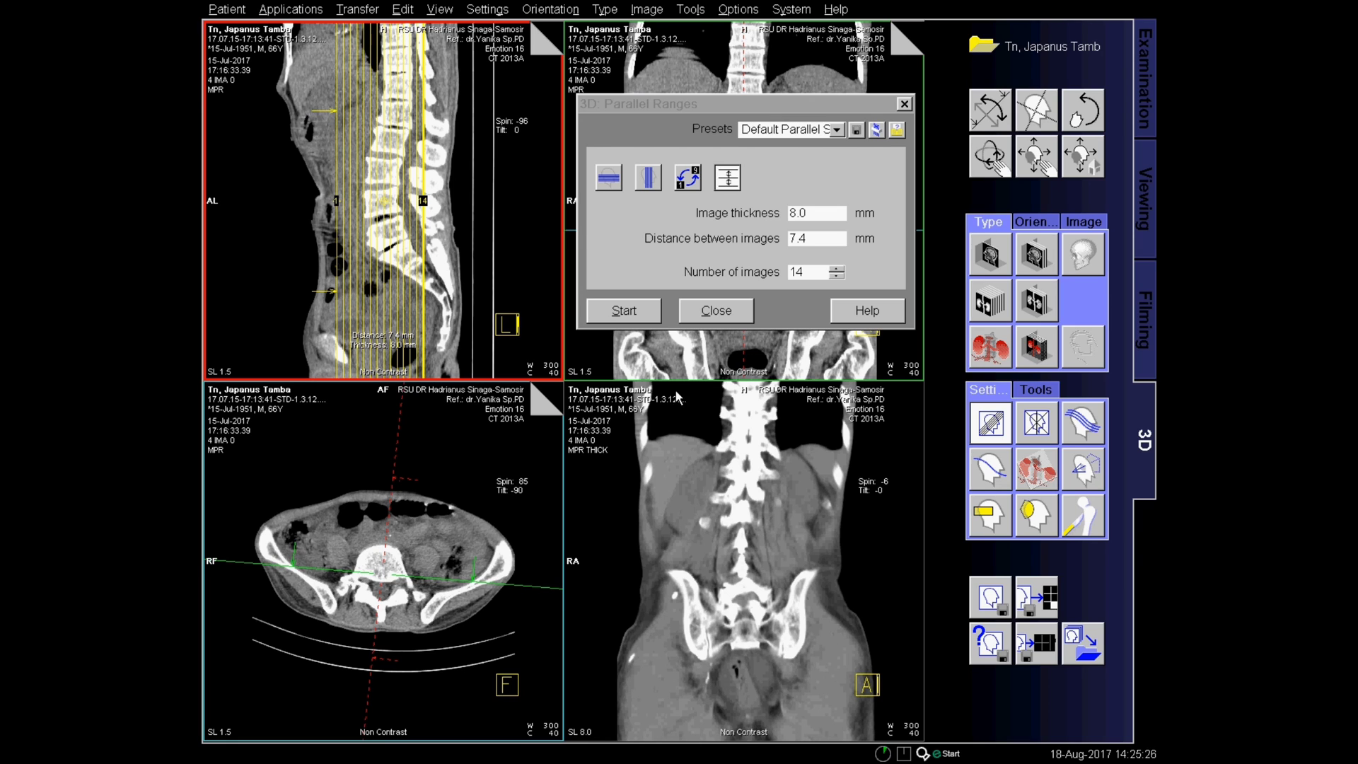
Calculate the coronal range, save it as series 'coronal', and close the range planning
left_click(652, 318)
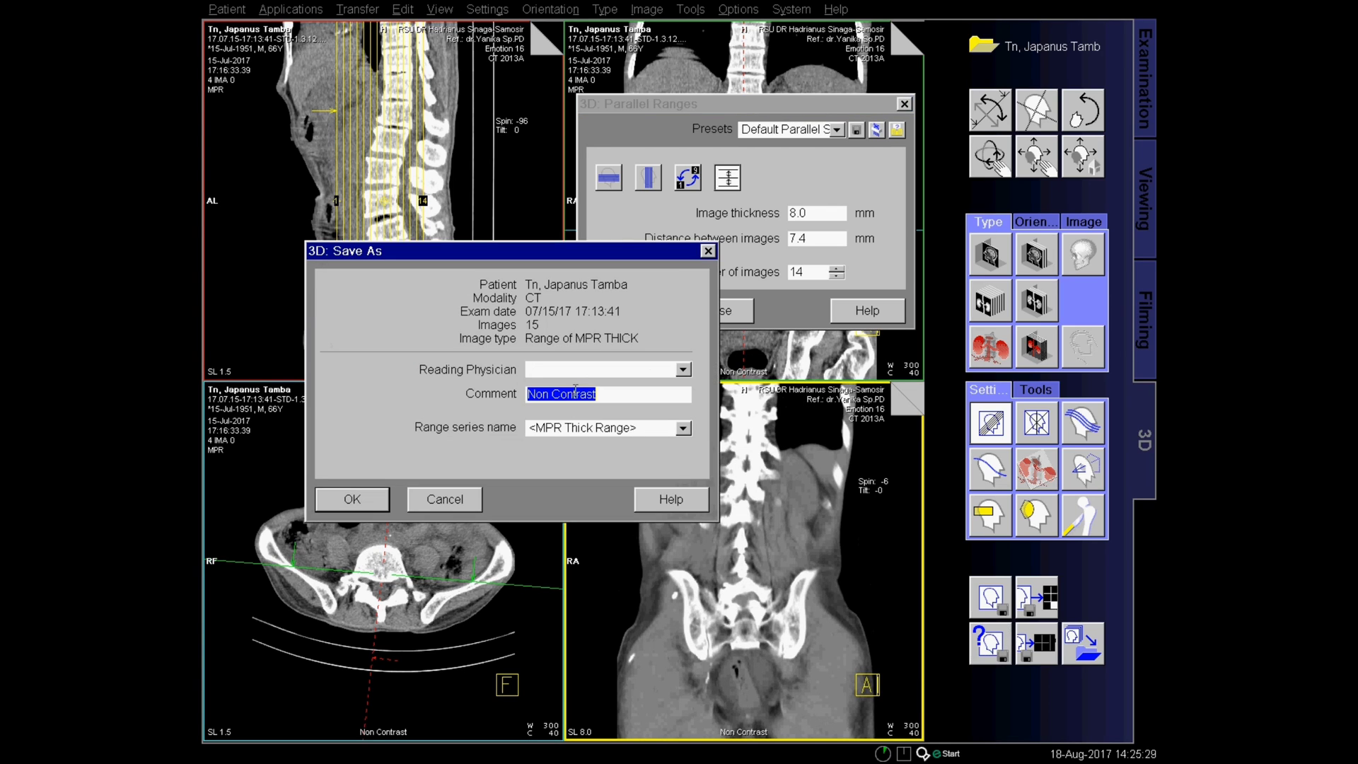
left_click(596, 429)
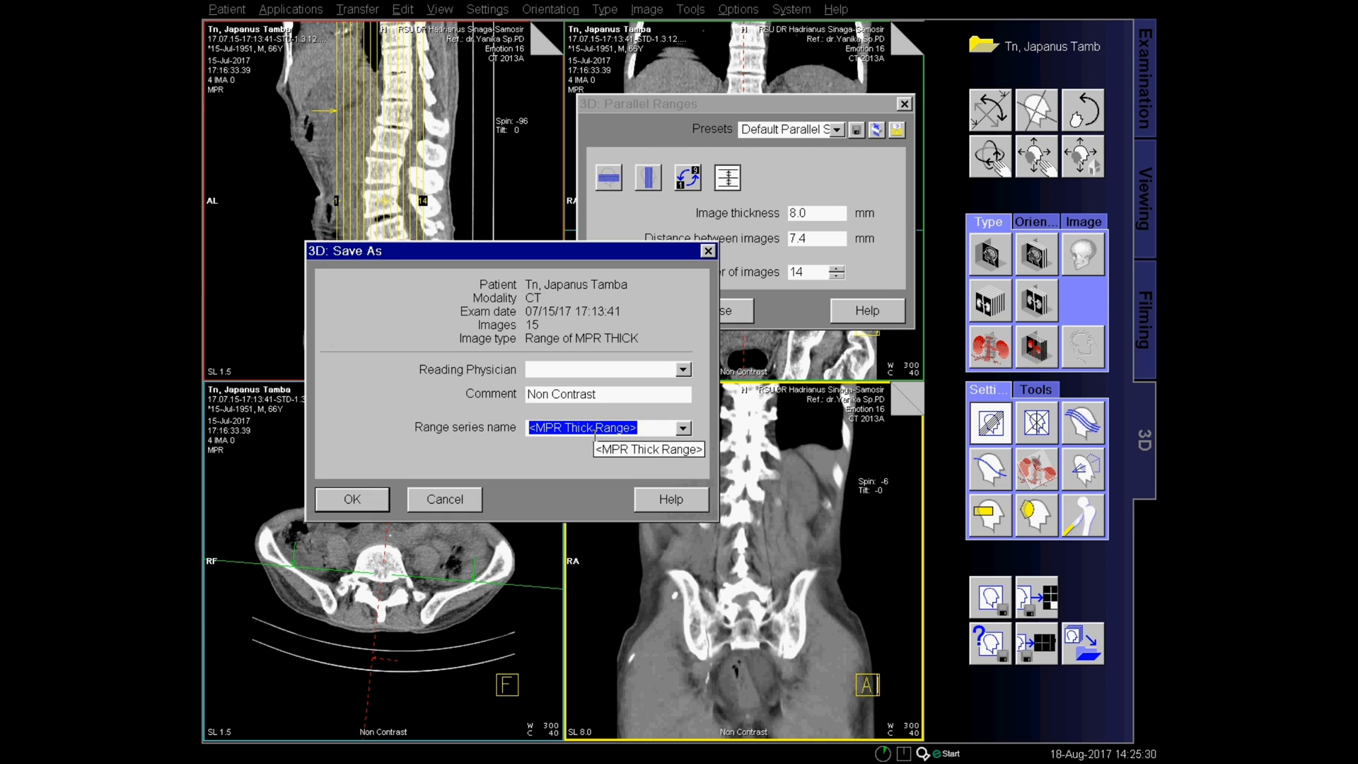
type("coronal")
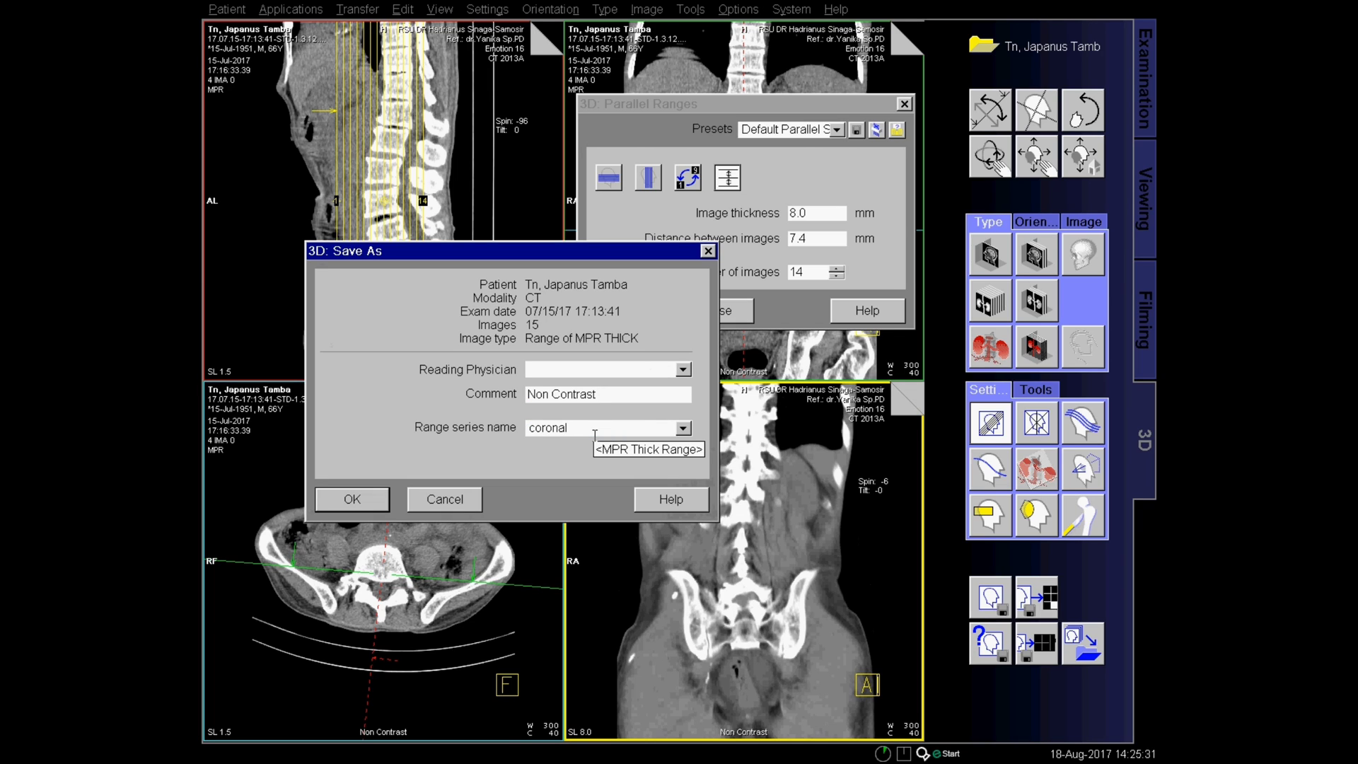
left_click(352, 500)
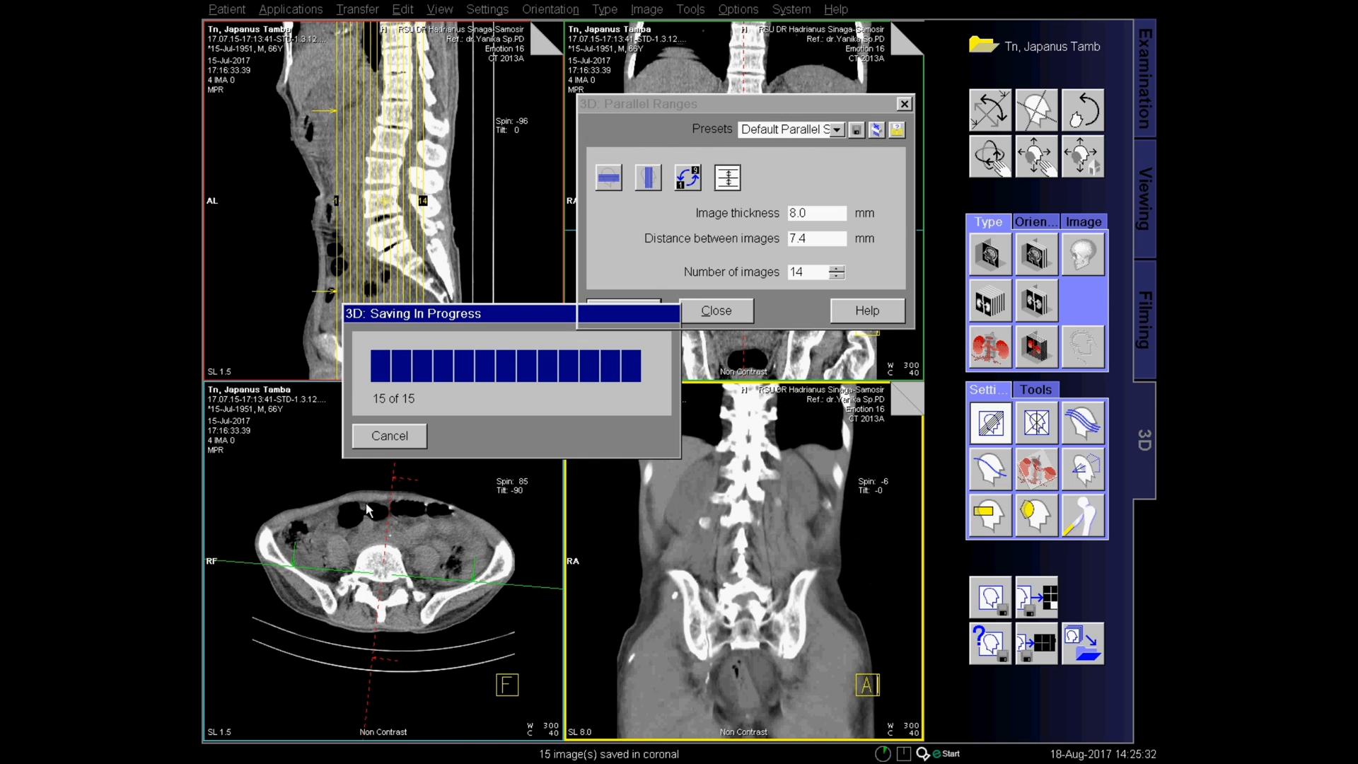
left_click(710, 317)
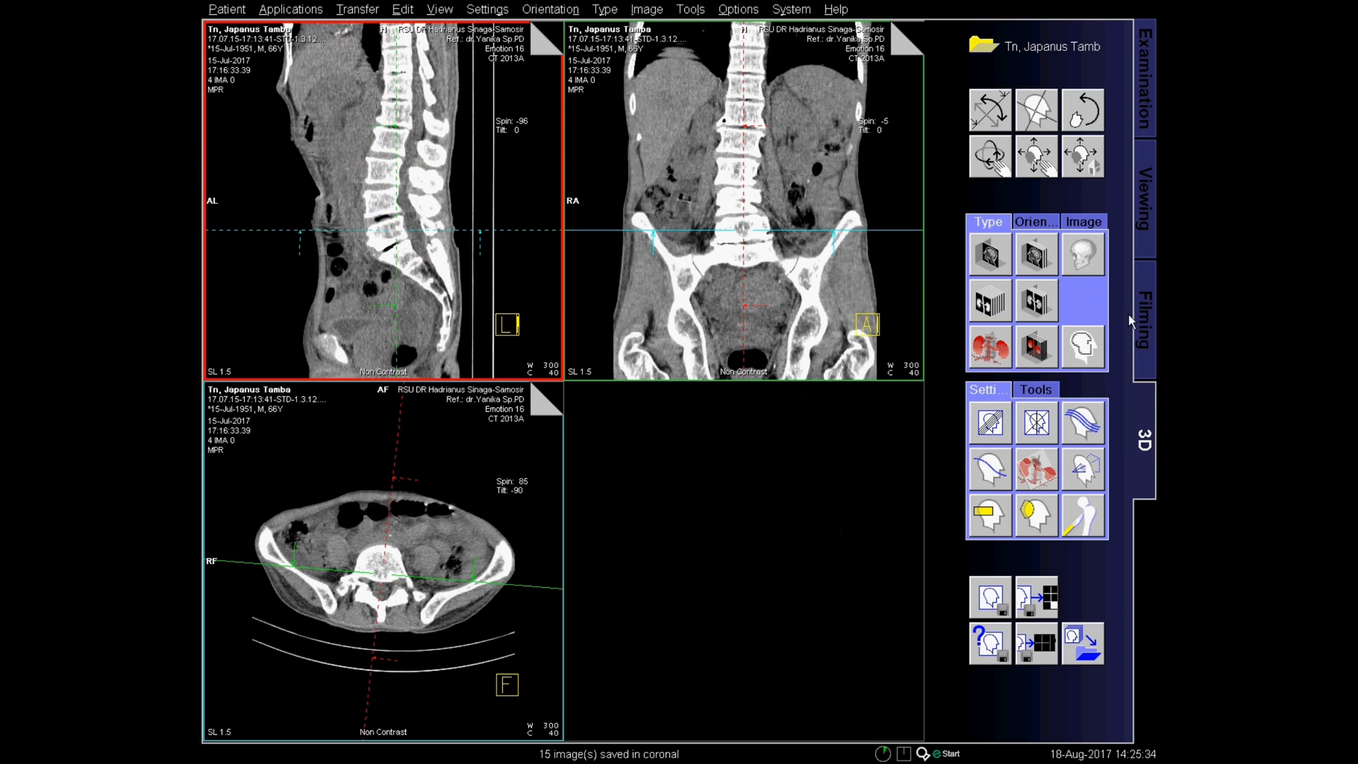
From the Patient Browser, load series 611 coronal, 610 sagital and 609 axial into Filming
left_click(1153, 281)
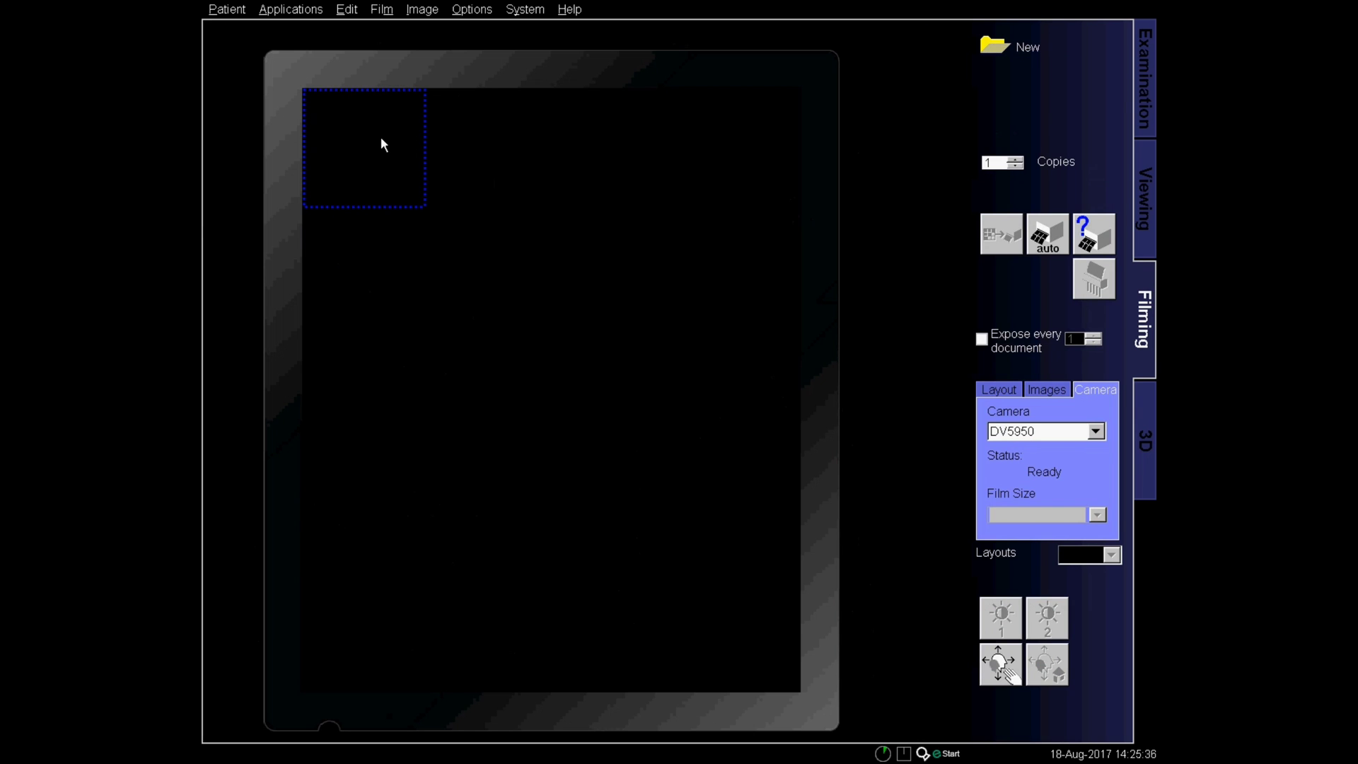
left_click(226, 10)
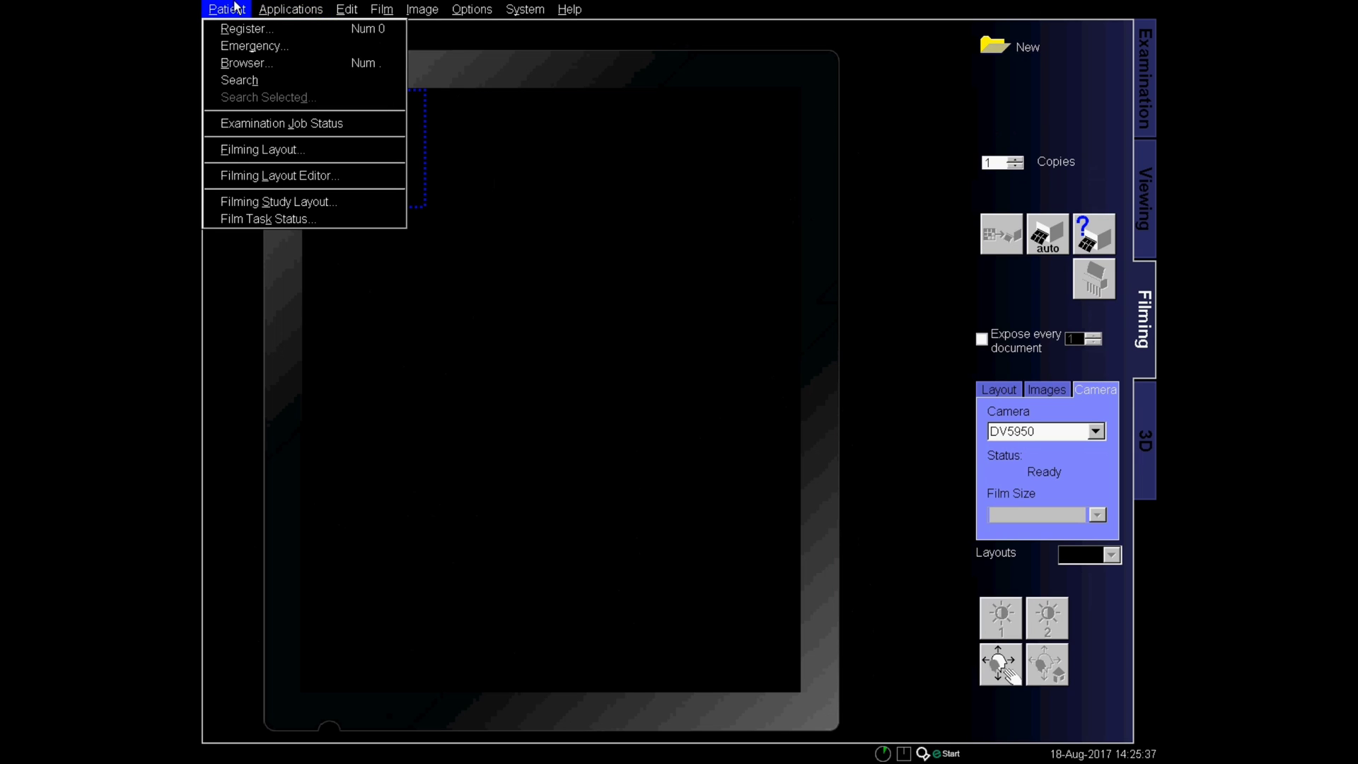
left_click(240, 64)
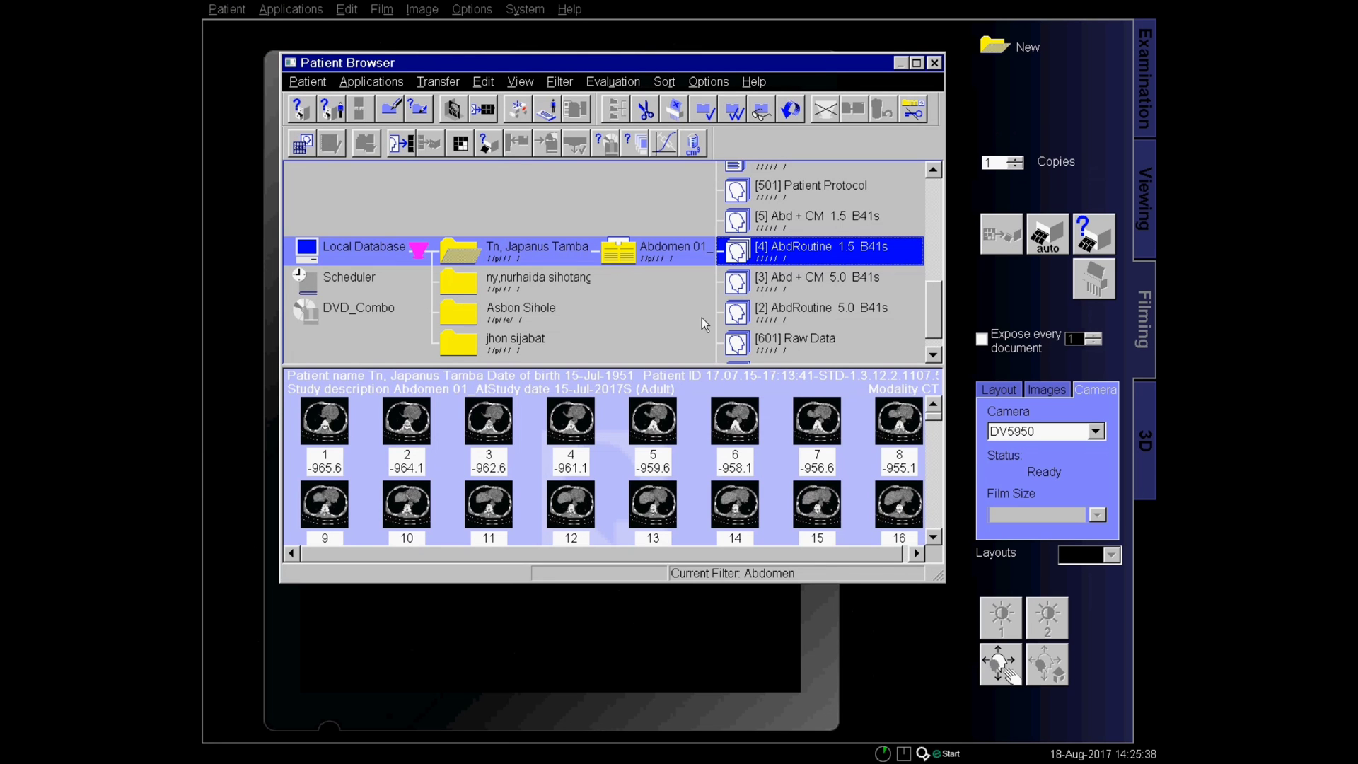
scroll(862, 278, "up", 3)
scroll(863, 277, "up", 3)
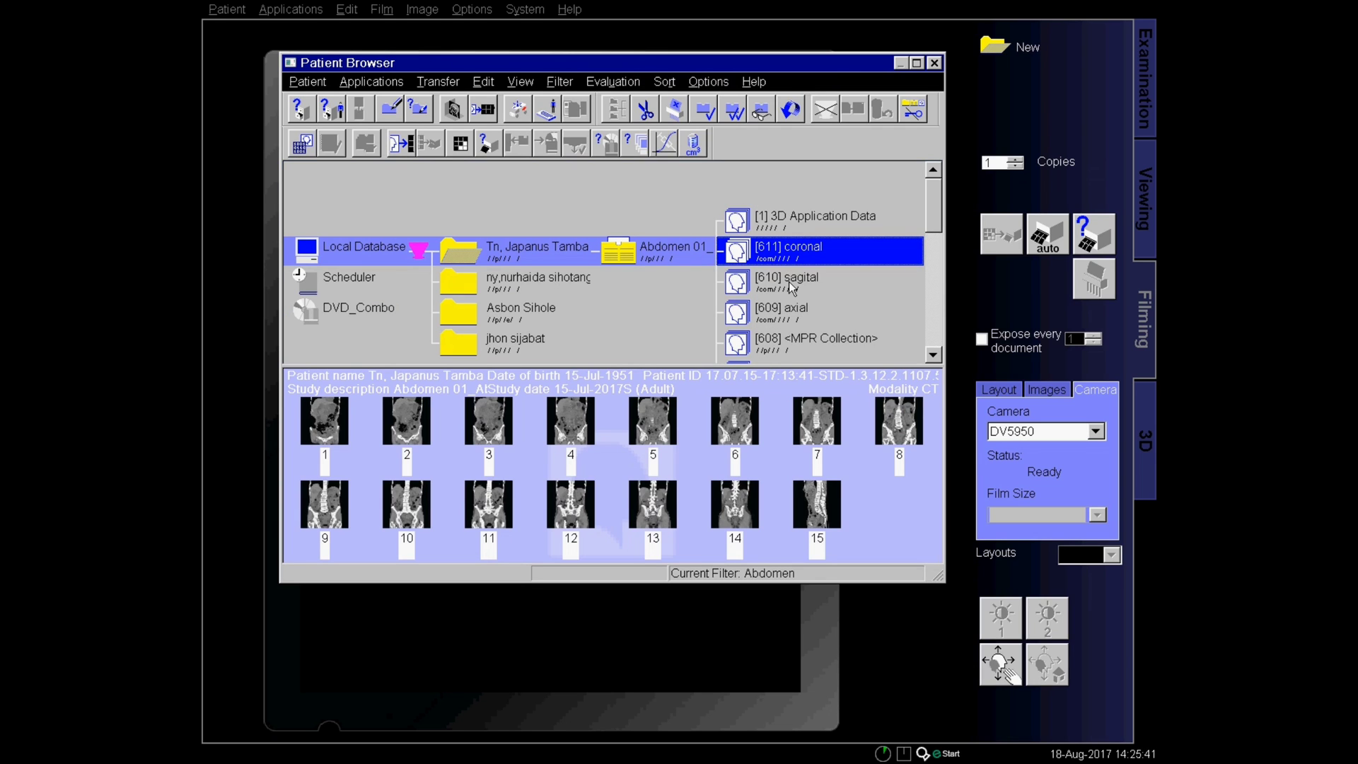
left_click(792, 287, "ctrl")
left_click(781, 311, "ctrl")
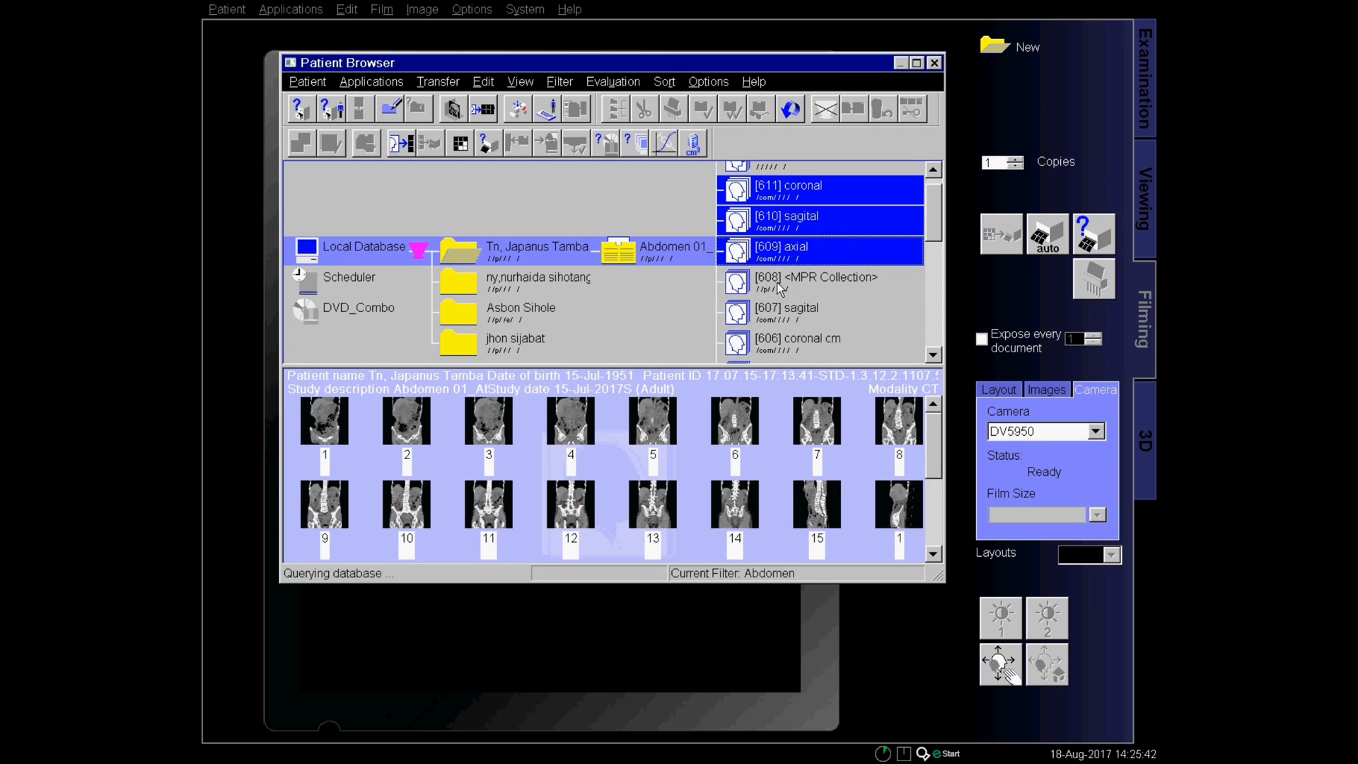
left_click(400, 145)
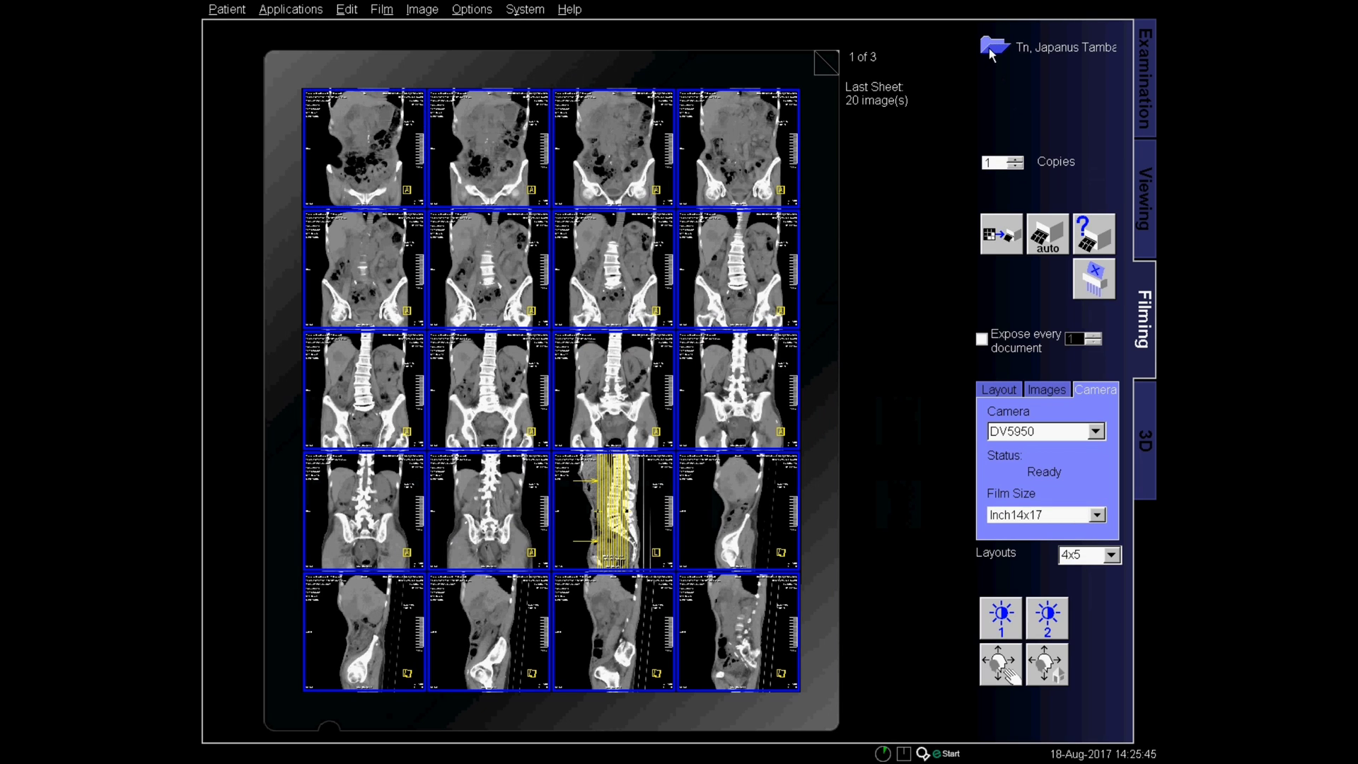
Switch the film layout to 5x6 and check both resulting sheets
left_click(1112, 556)
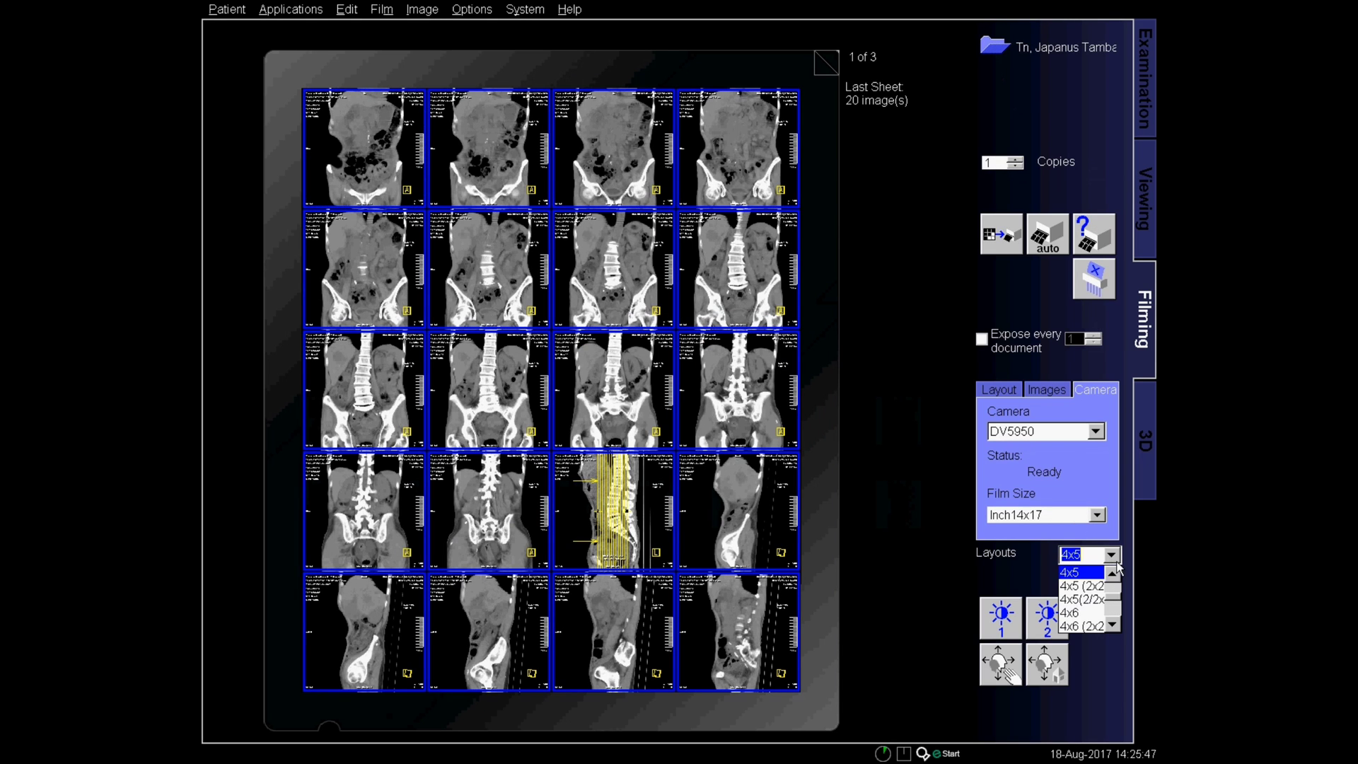
scroll(1123, 608, "down", 2)
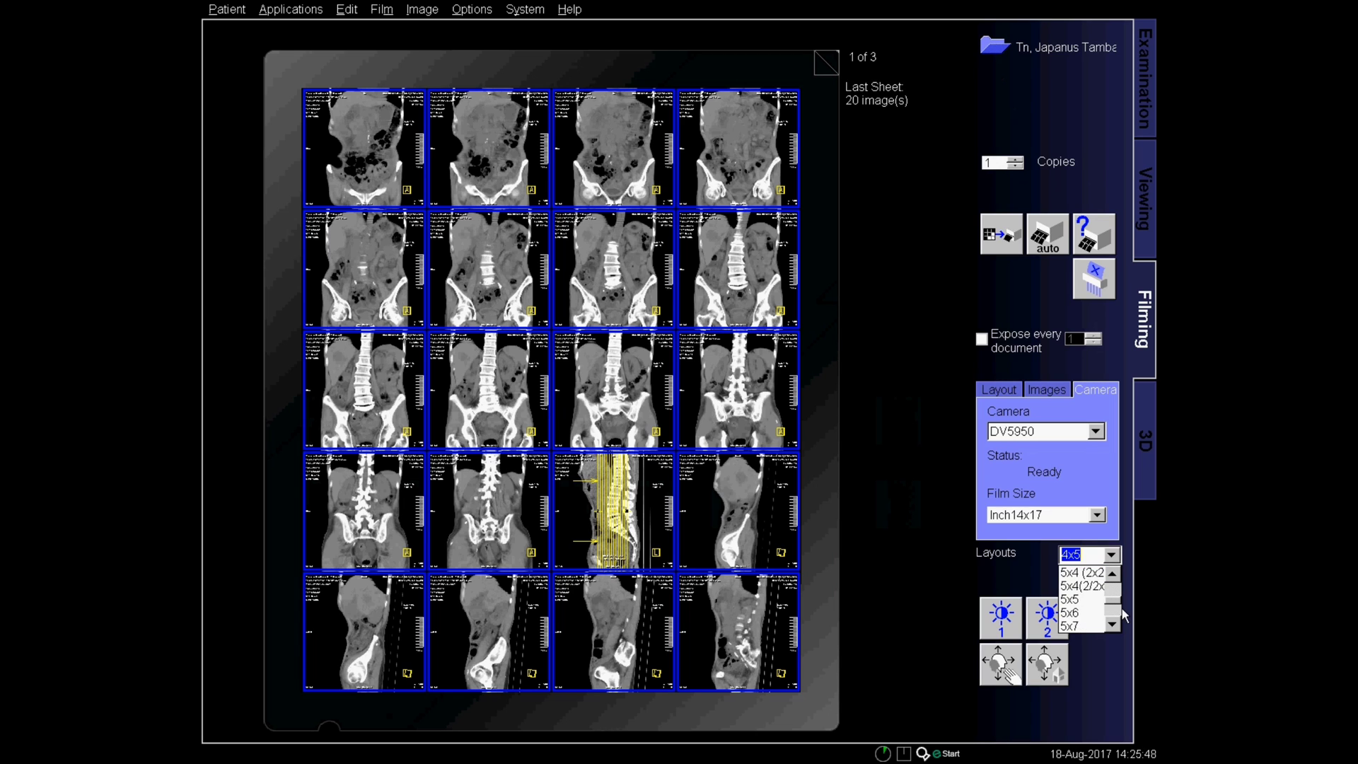
left_click(1079, 612)
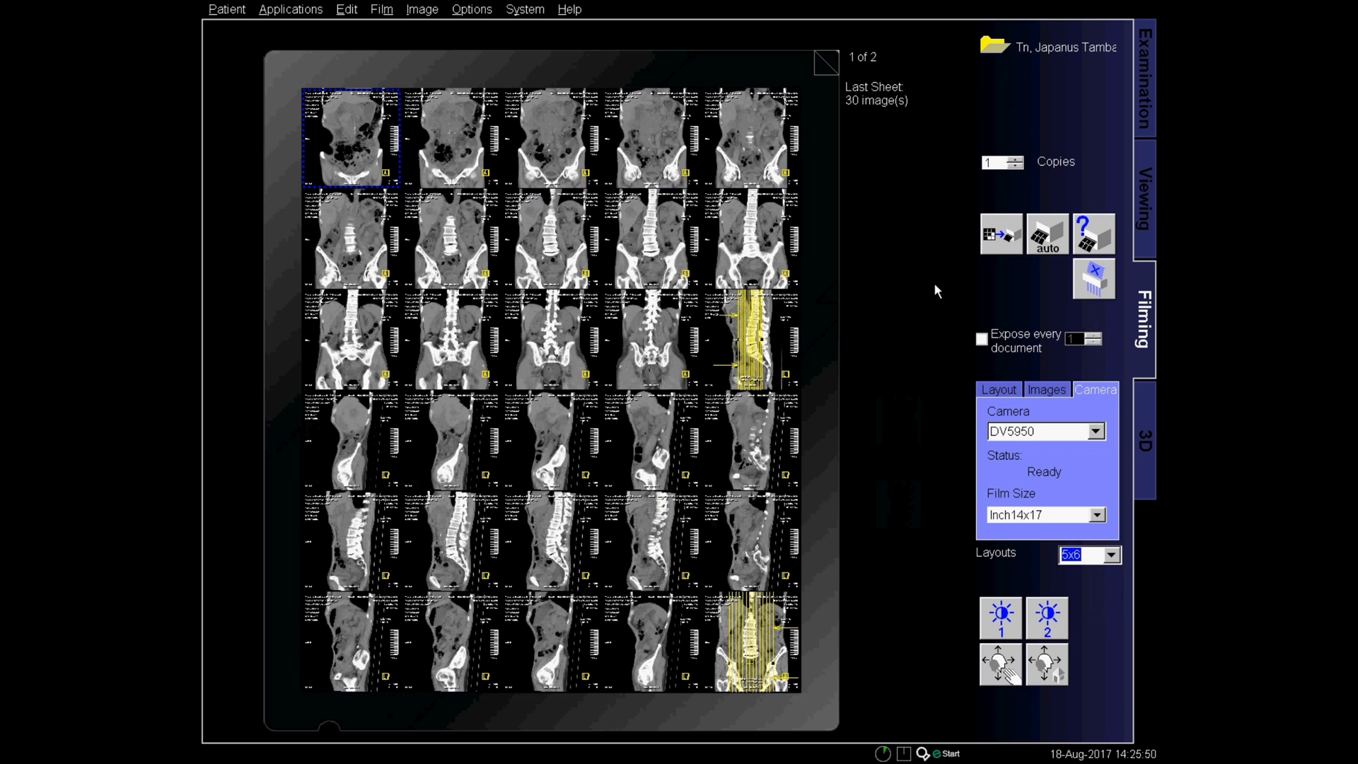
left_click(830, 61)
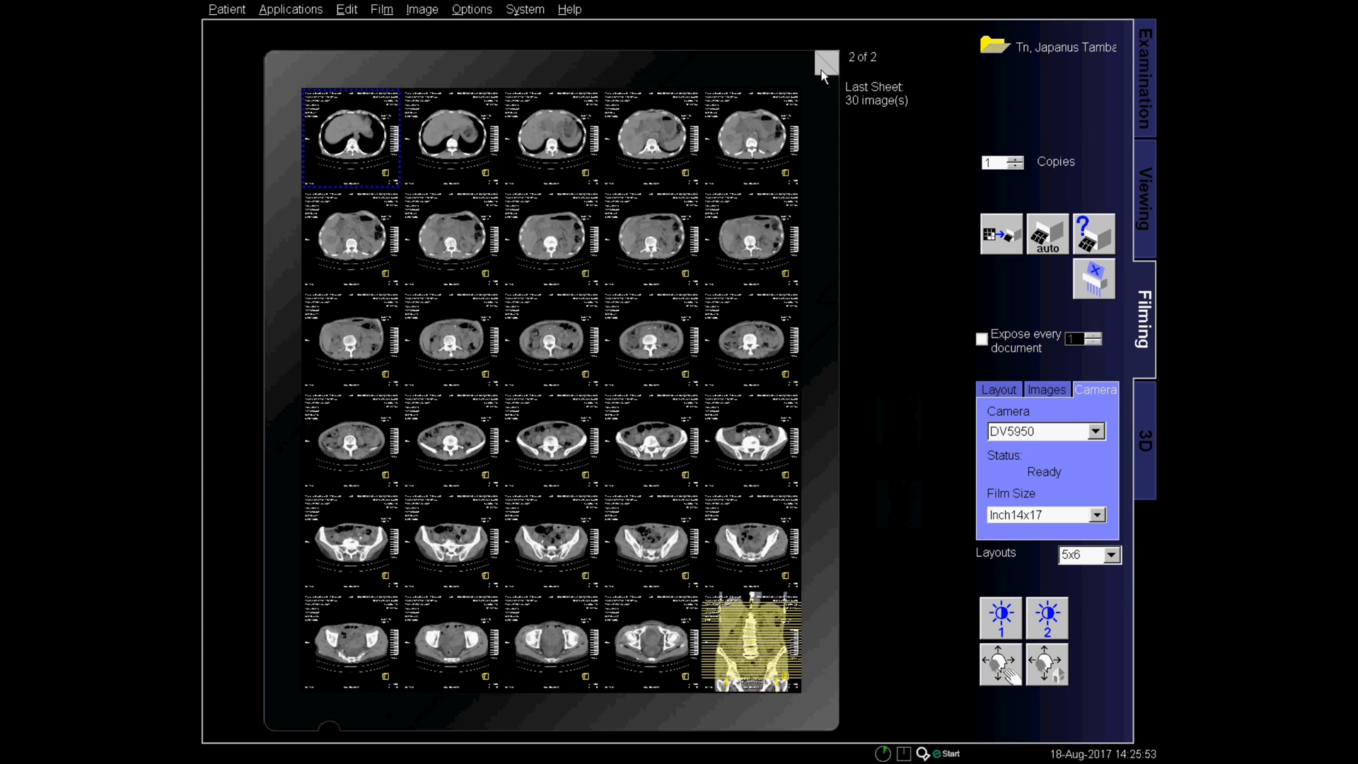
left_click(821, 72)
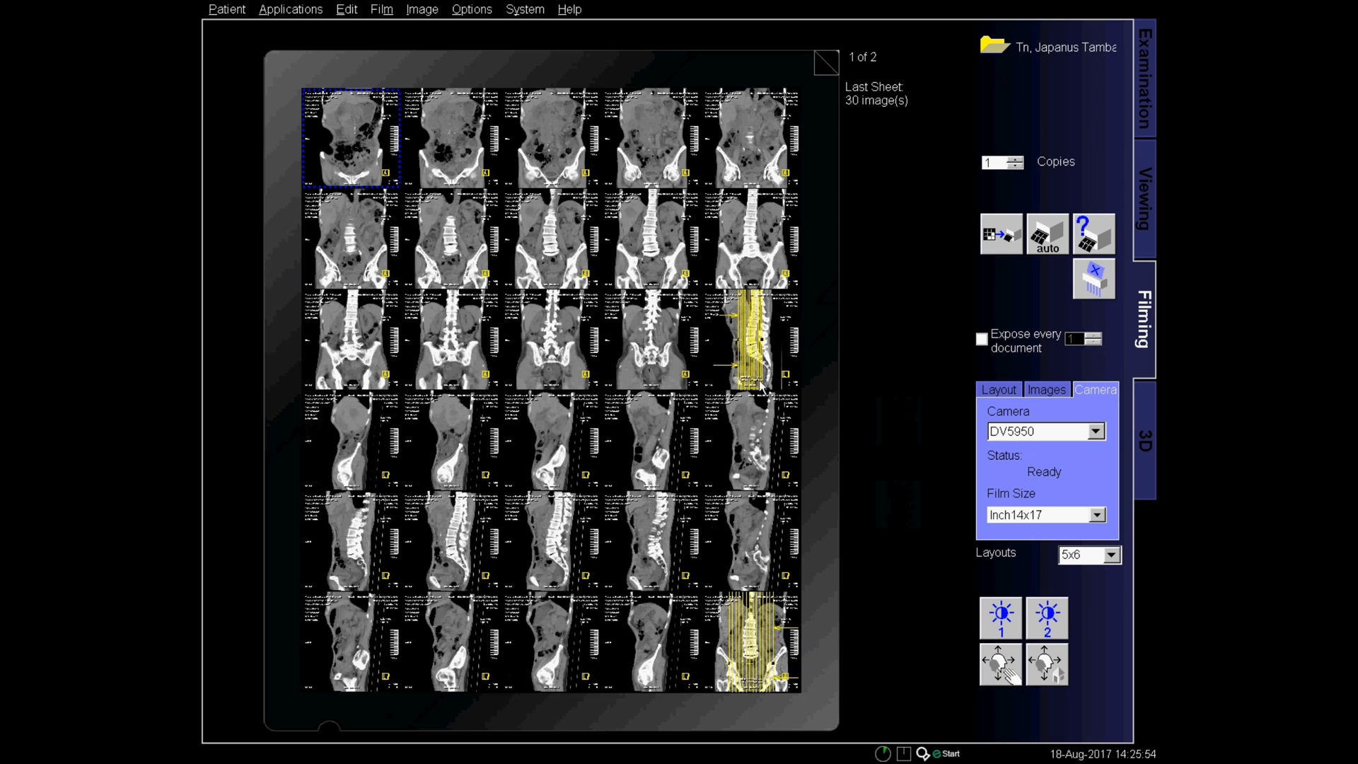
On sheet 1, cut and paste both yellow reference images to the first slot and row 4 start
right_click(762, 344)
left_click(806, 353)
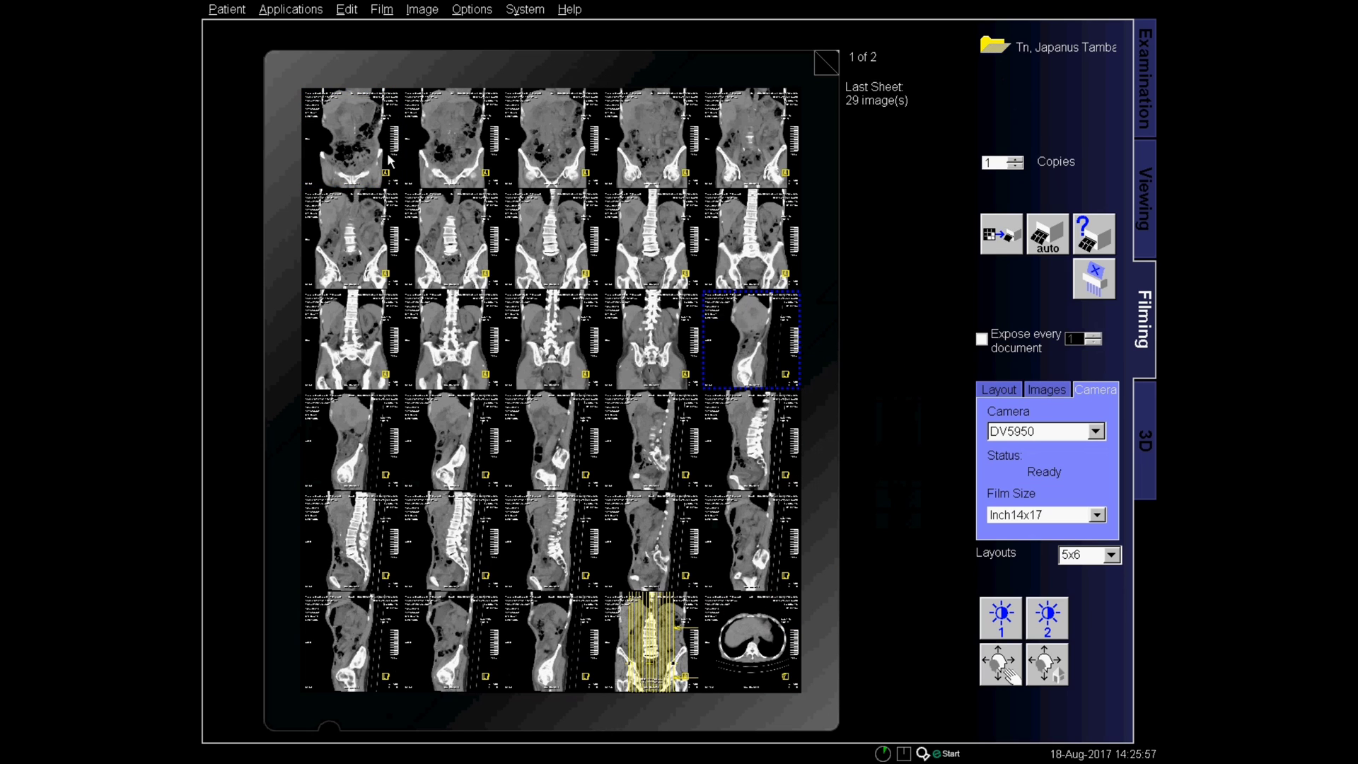
right_click(365, 149)
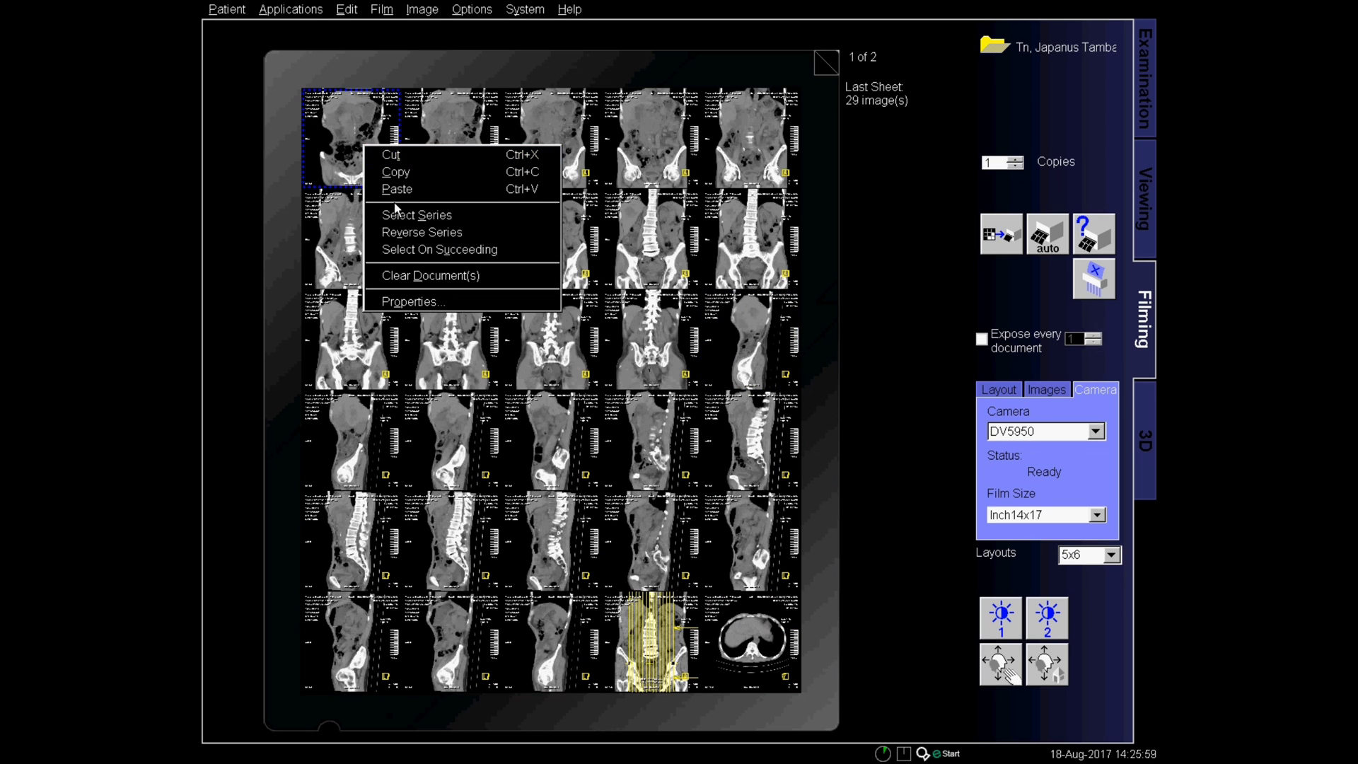
left_click(424, 185)
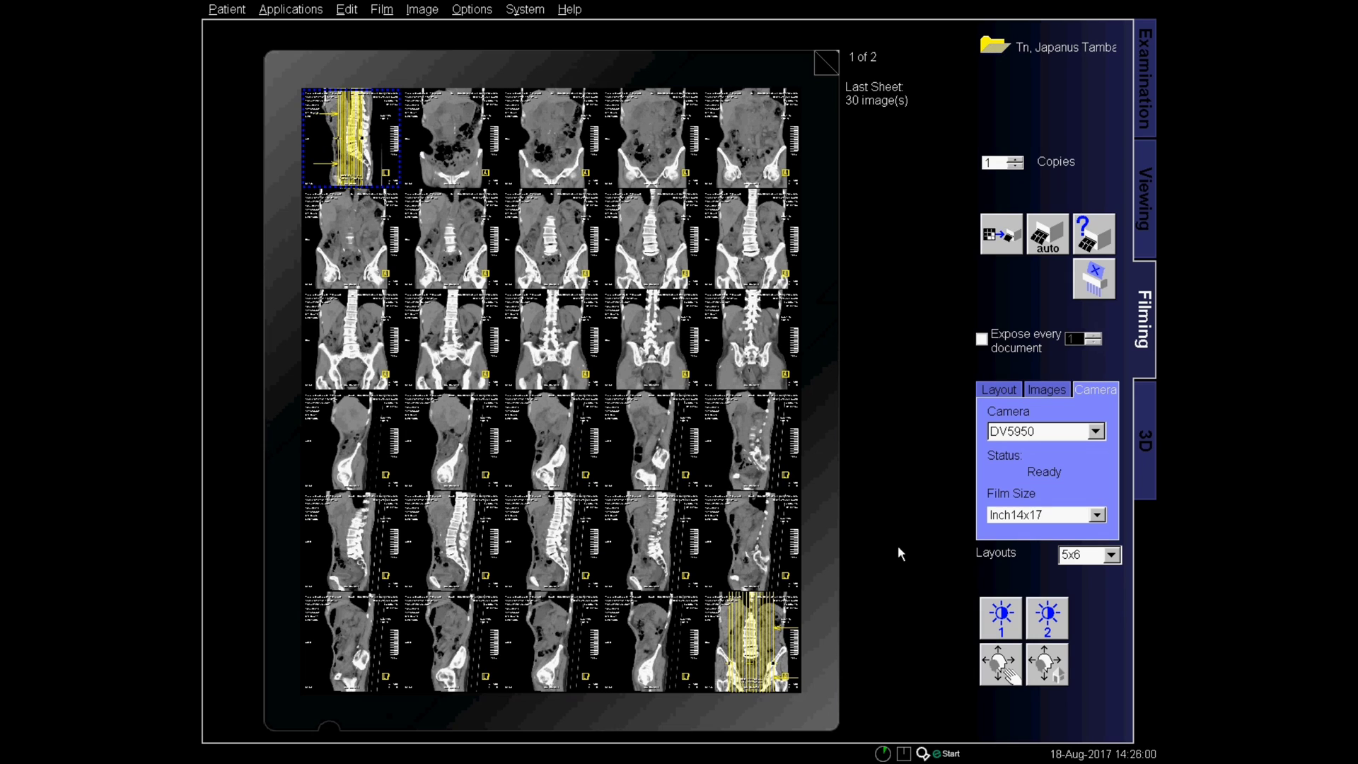
right_click(782, 638)
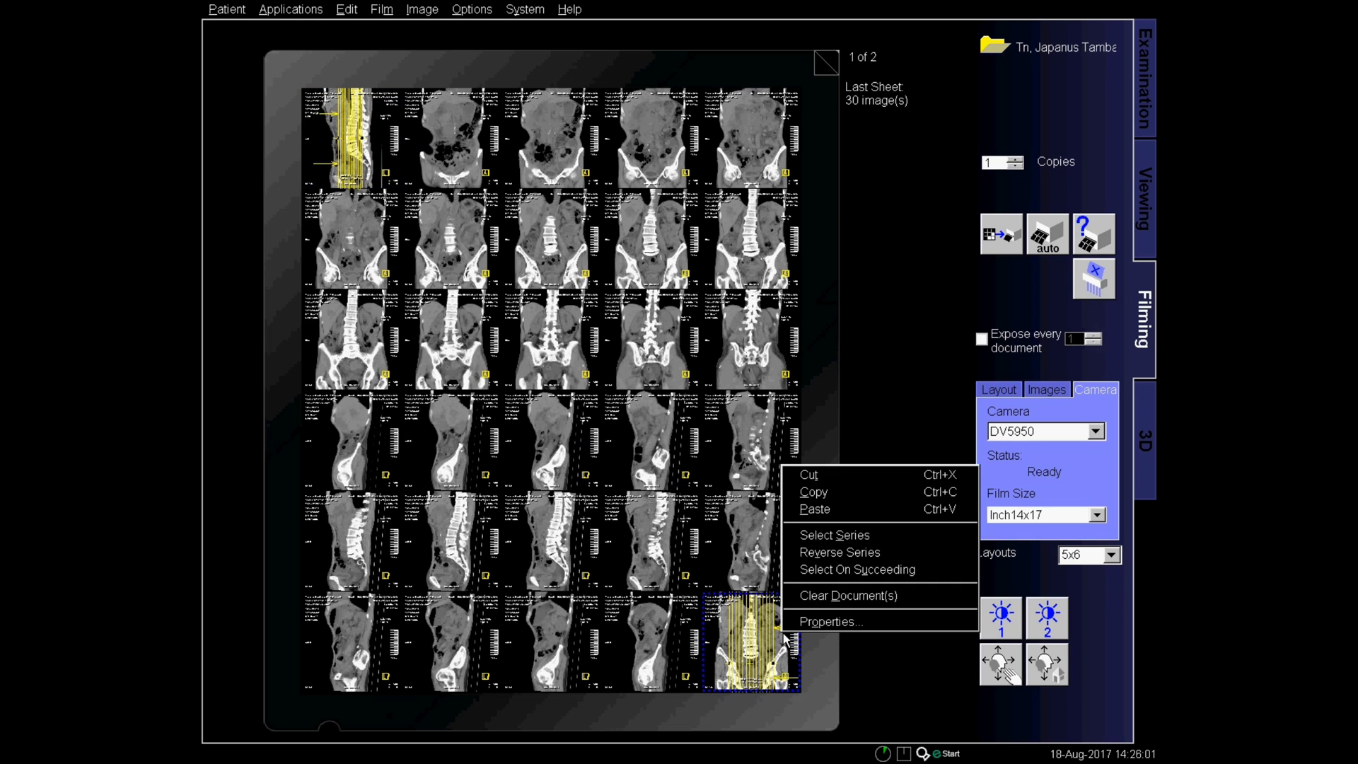
left_click(820, 475)
right_click(352, 440)
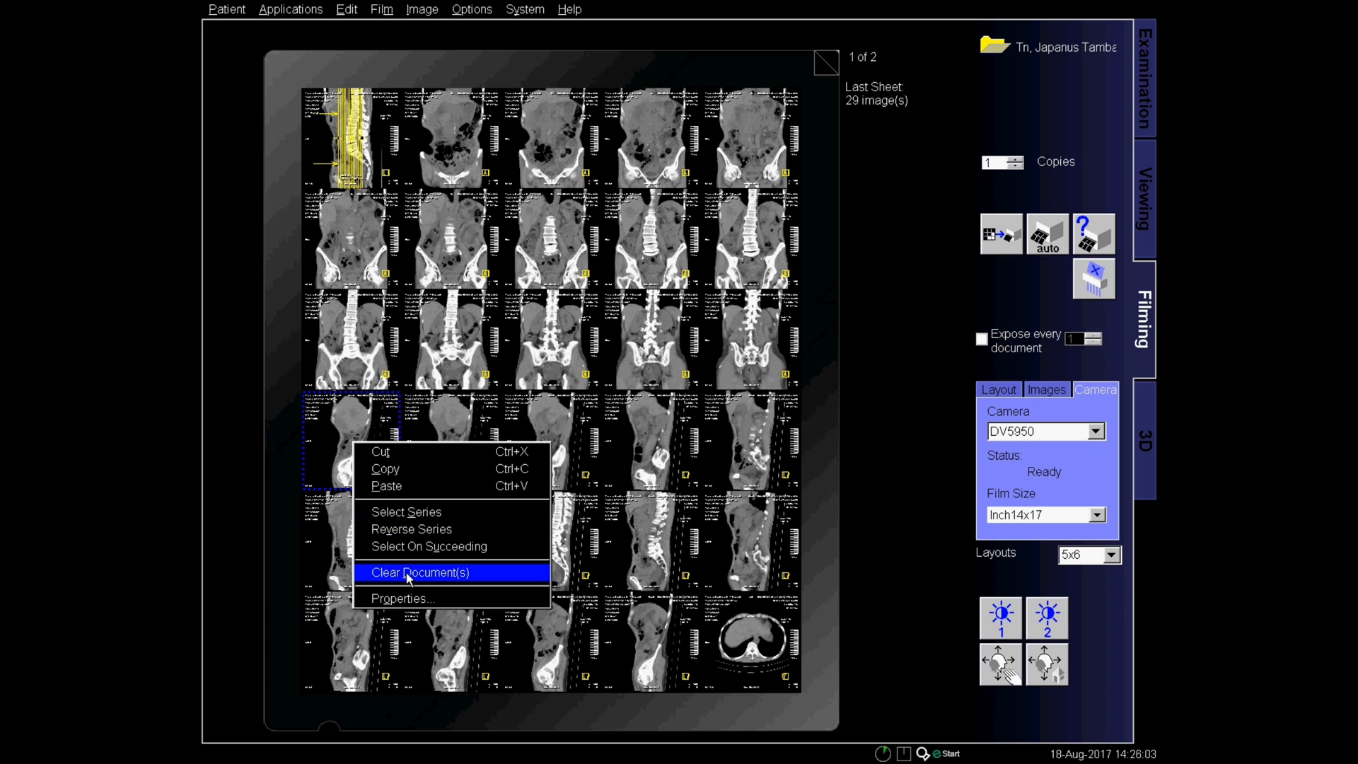
left_click(409, 487)
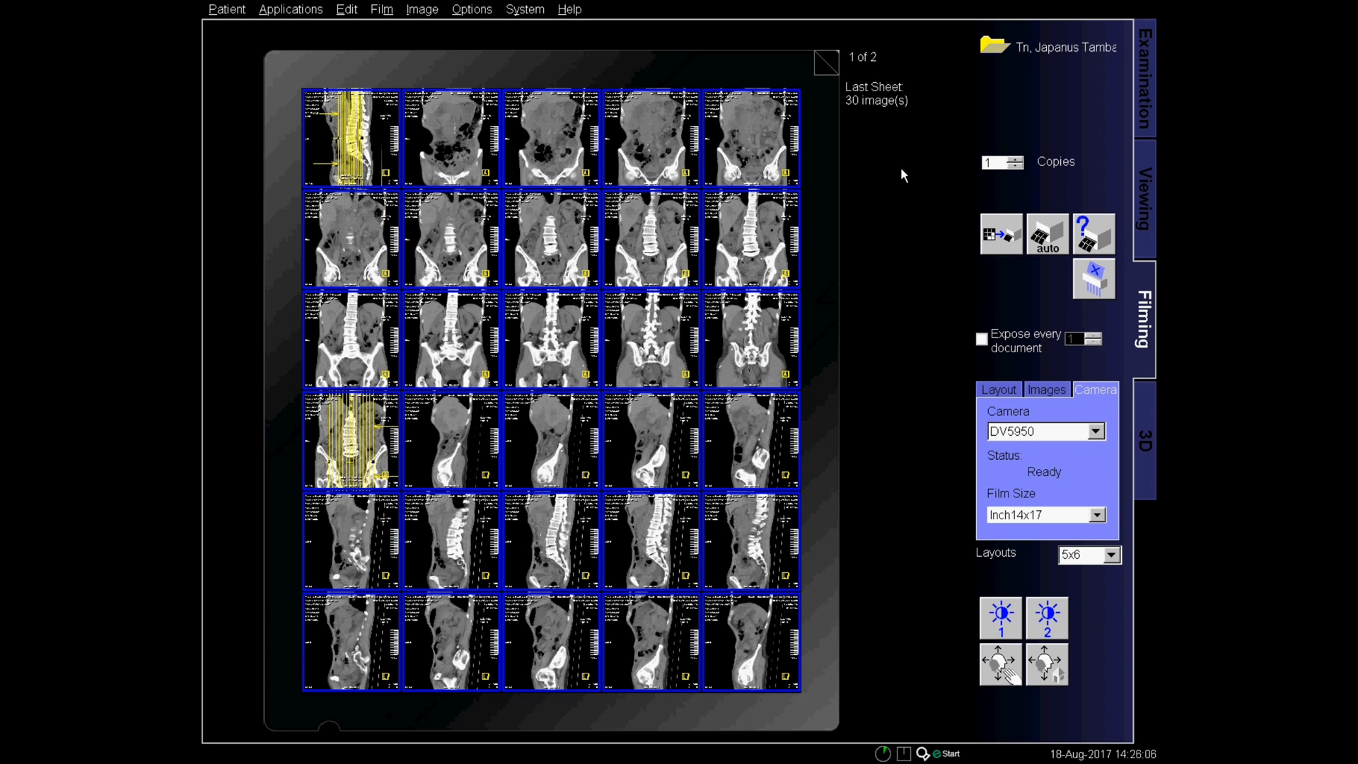
On sheet 2, move the axial reference image from the last slot to the first
left_click(827, 60)
right_click(737, 680)
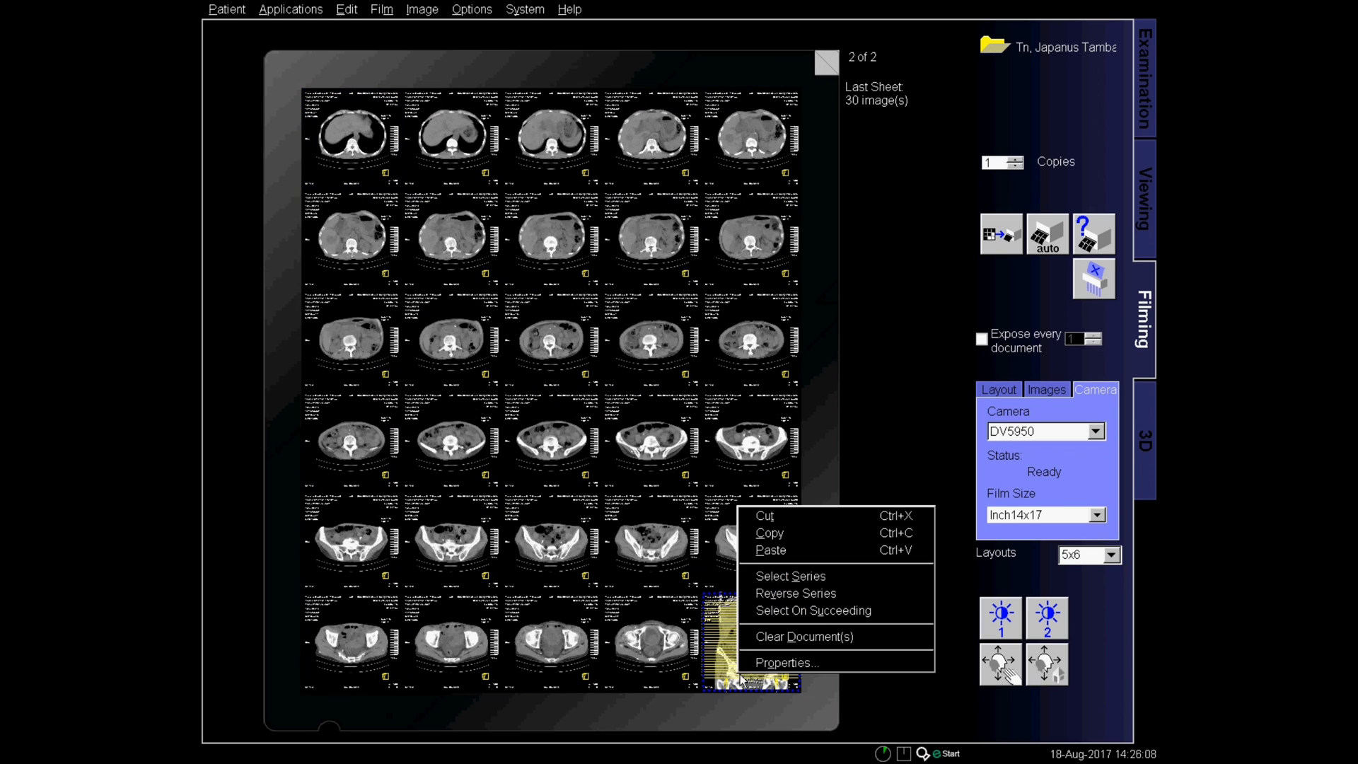
left_click(770, 524)
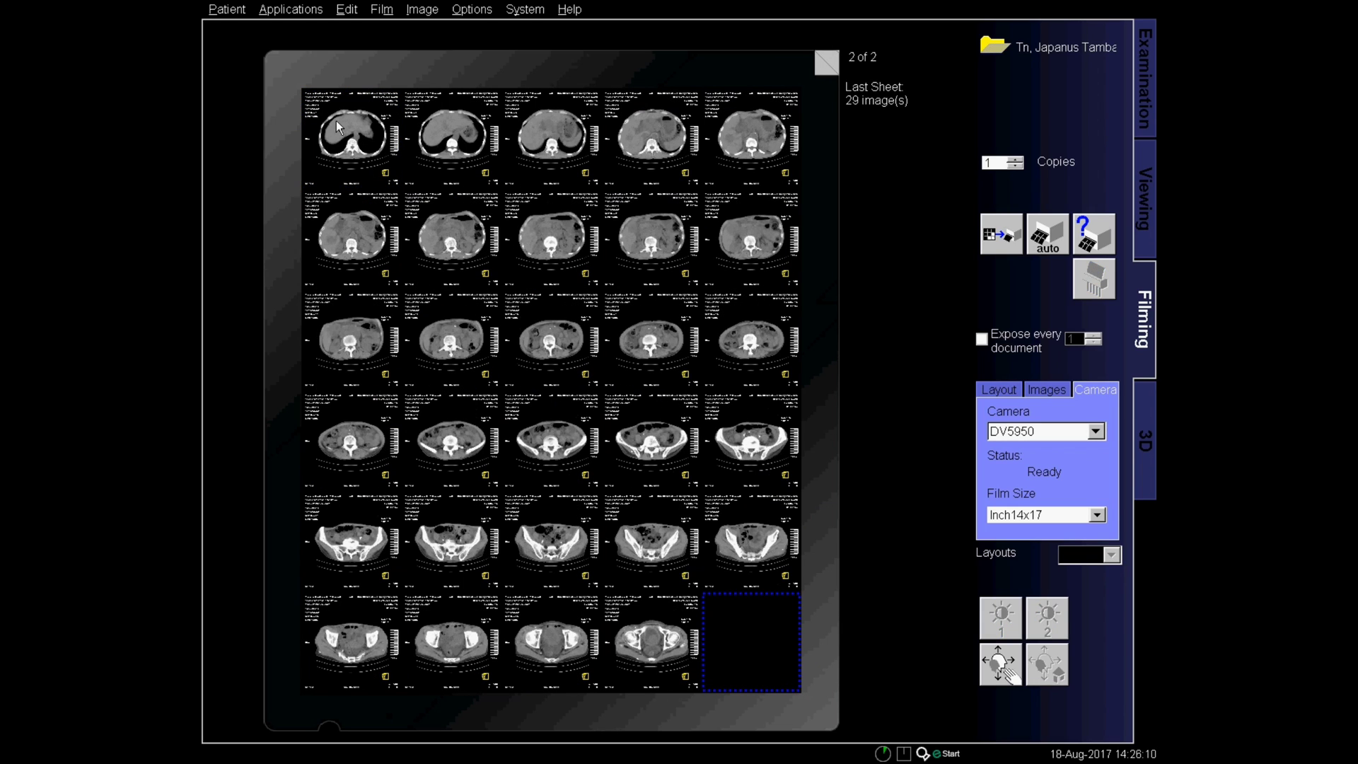
right_click(337, 122)
left_click(393, 167)
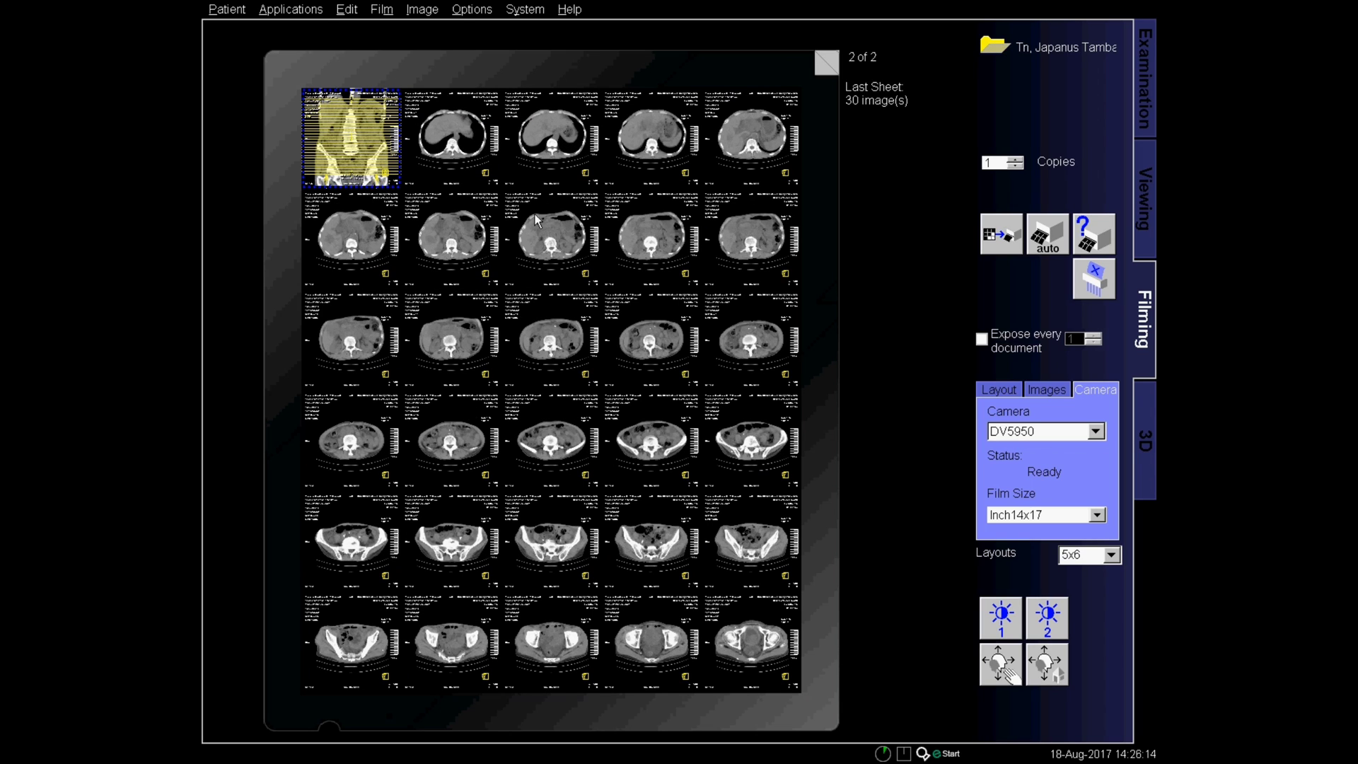
Zoom axial images 2–30 on sheet 2 to fill their frames, then return to sheet 1
left_click(488, 134)
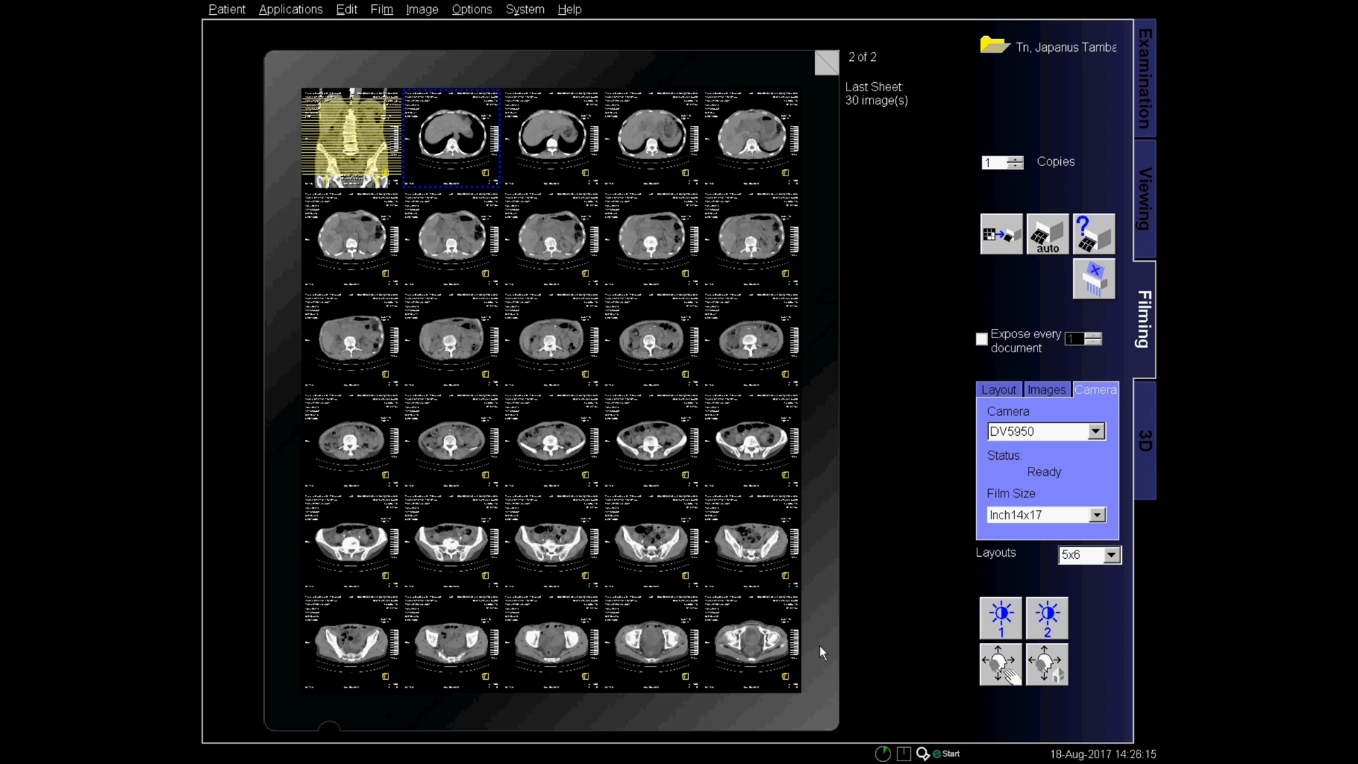
left_click(787, 652, "shift")
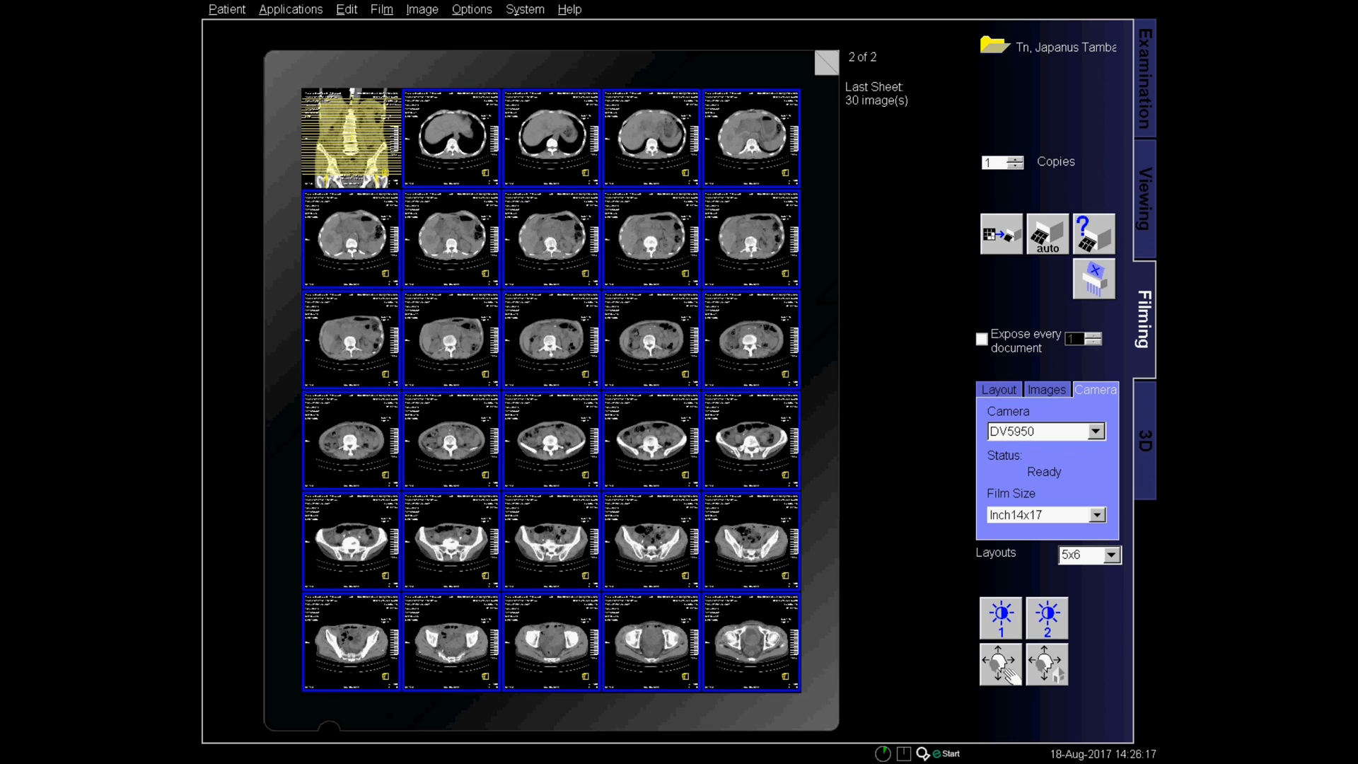
left_click(1004, 683)
left_click_drag(786, 587, 761, 540)
left_click_drag(686, 483, 626, 382)
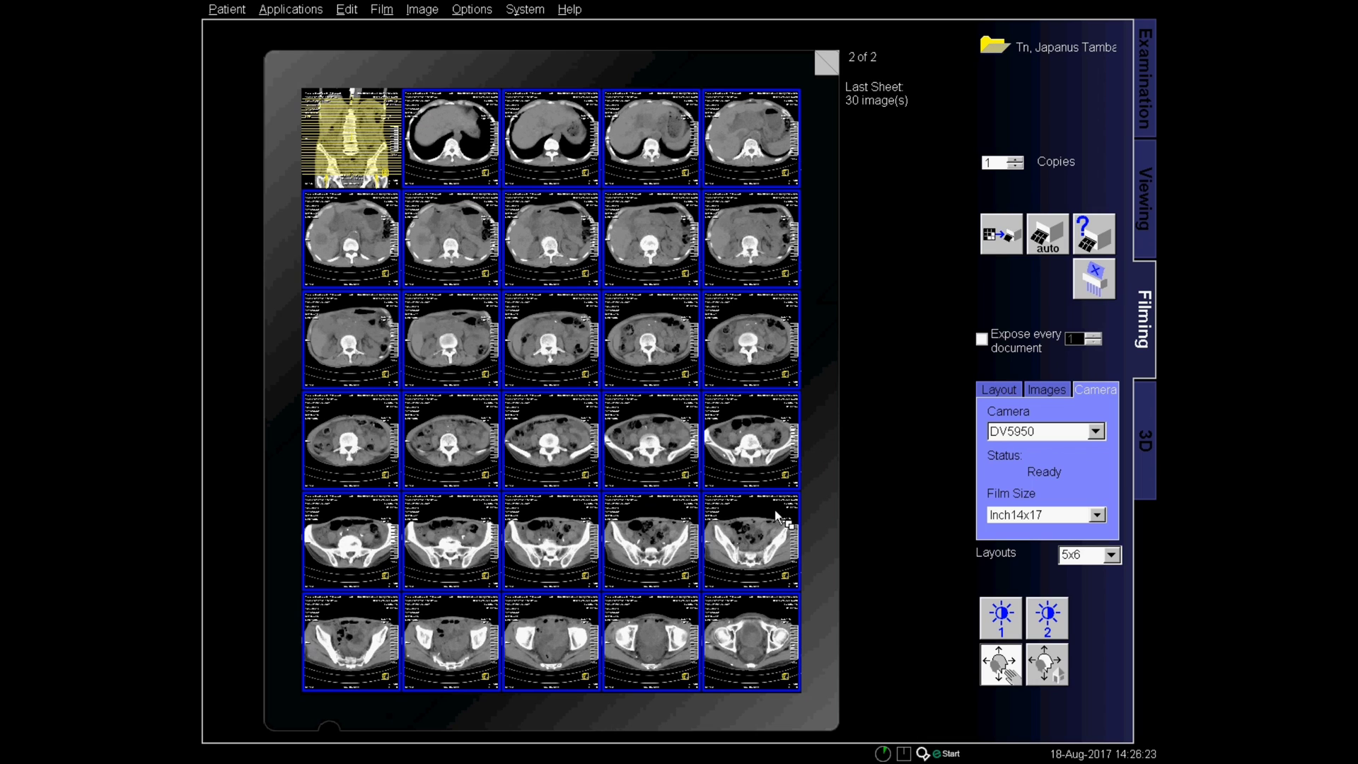
left_click(865, 476)
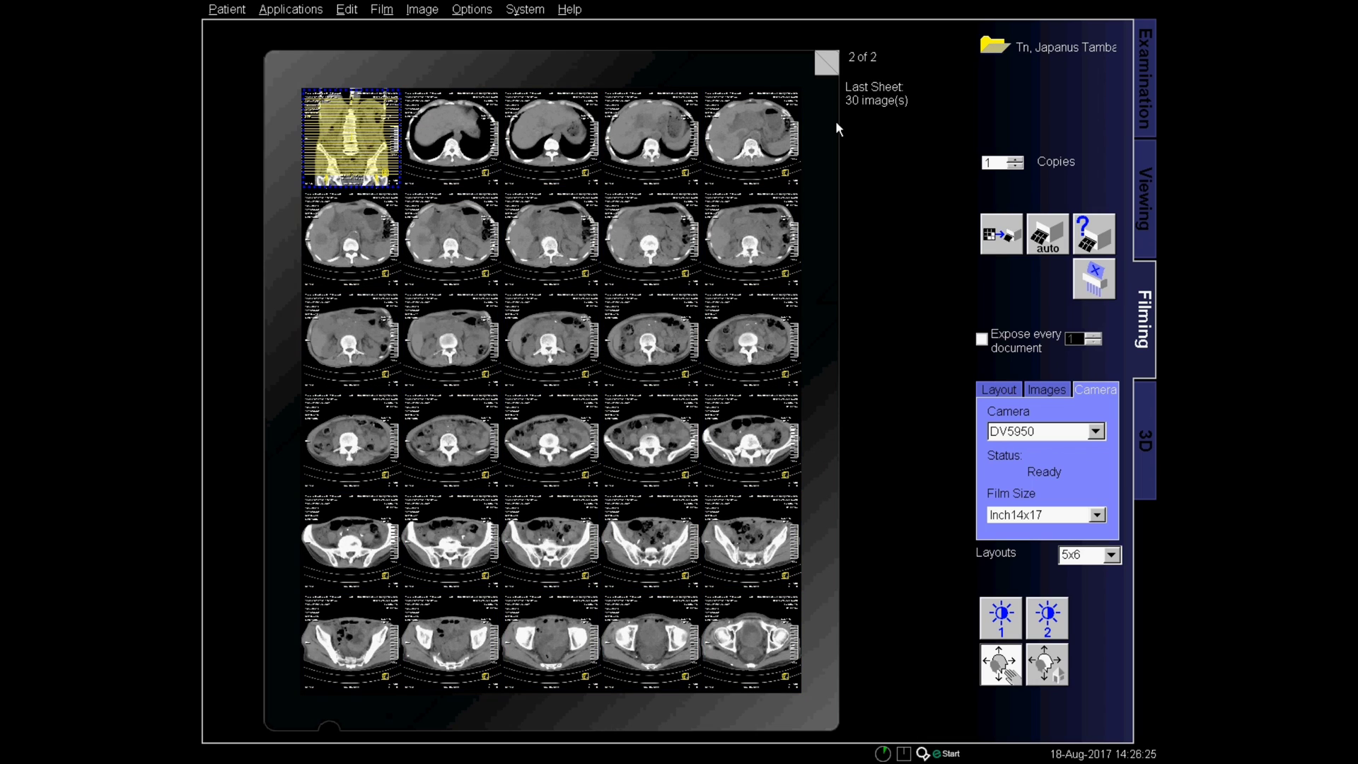
left_click(825, 72)
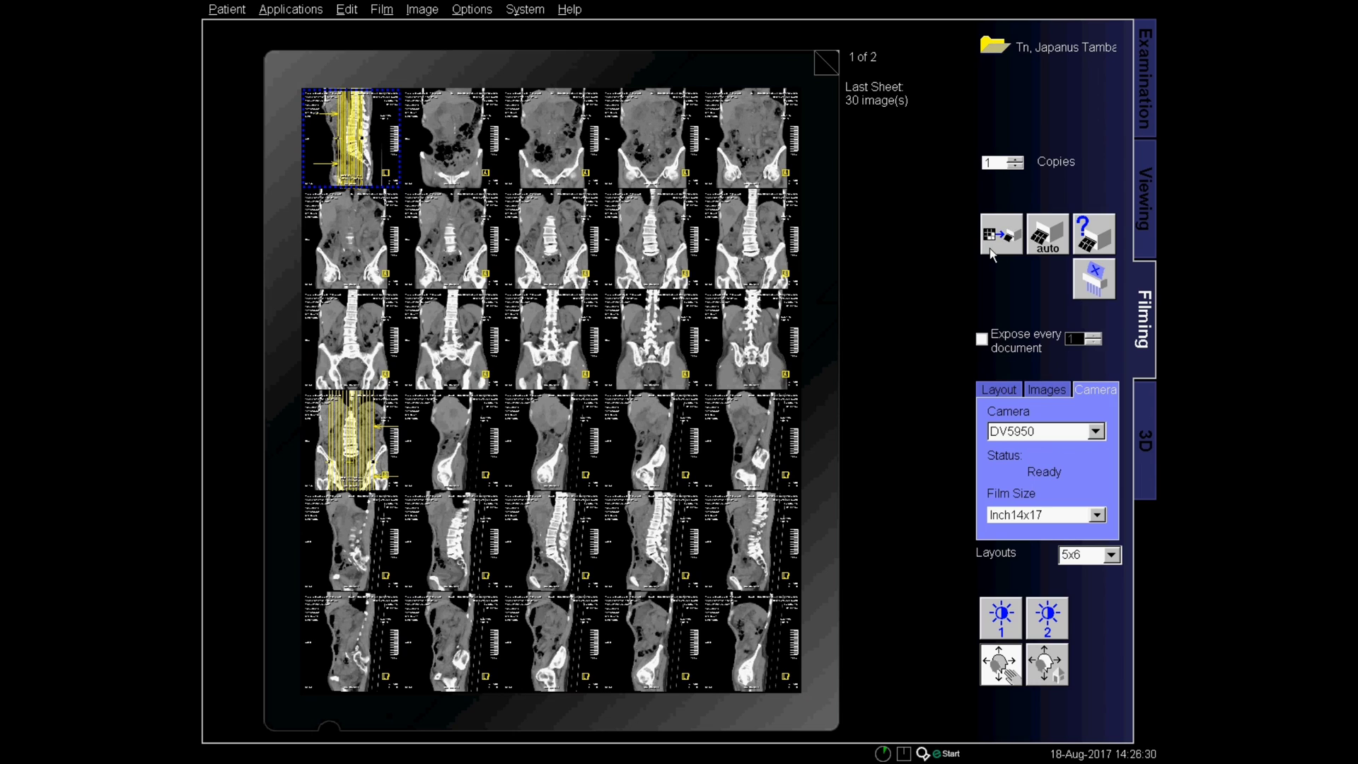
Expose both sheets to the DV5950 camera, clear the film task, and open the screen recorder
left_click(1001, 46)
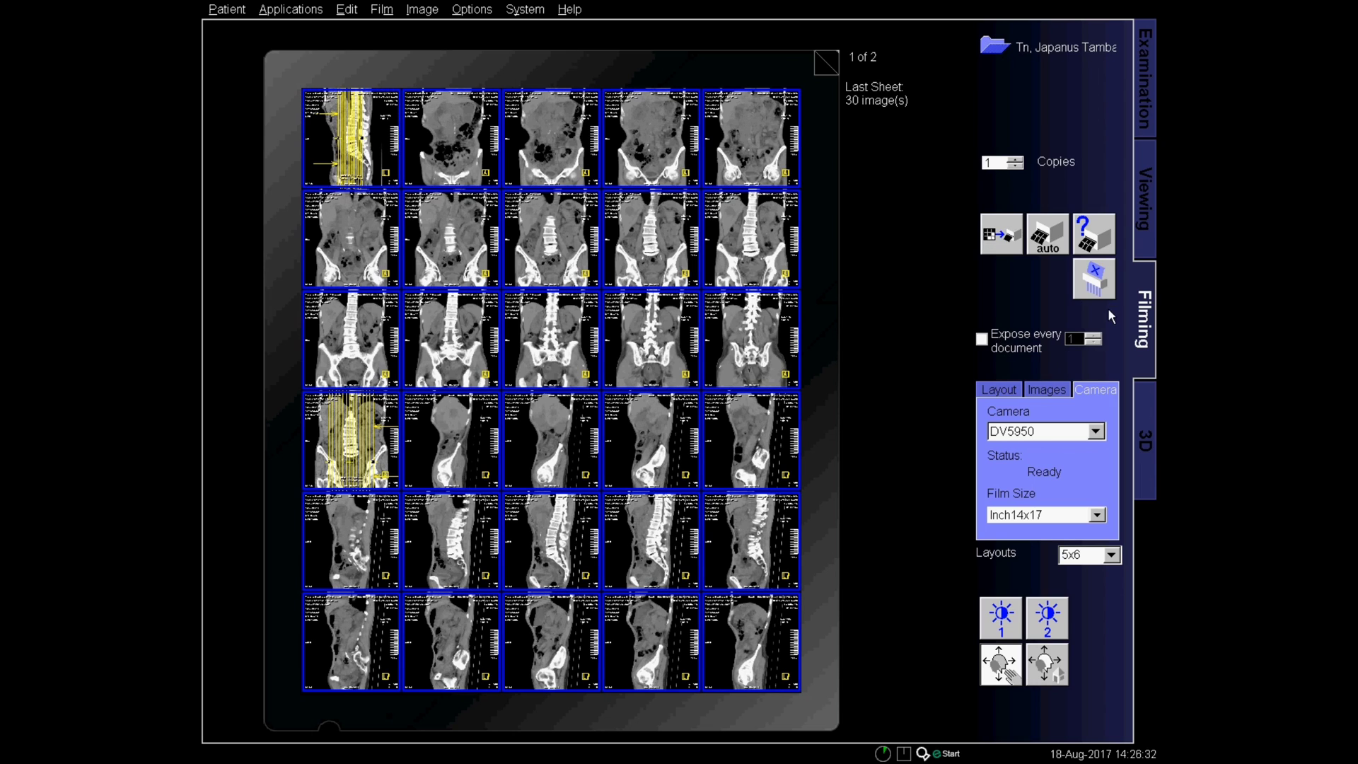
left_click(1098, 291)
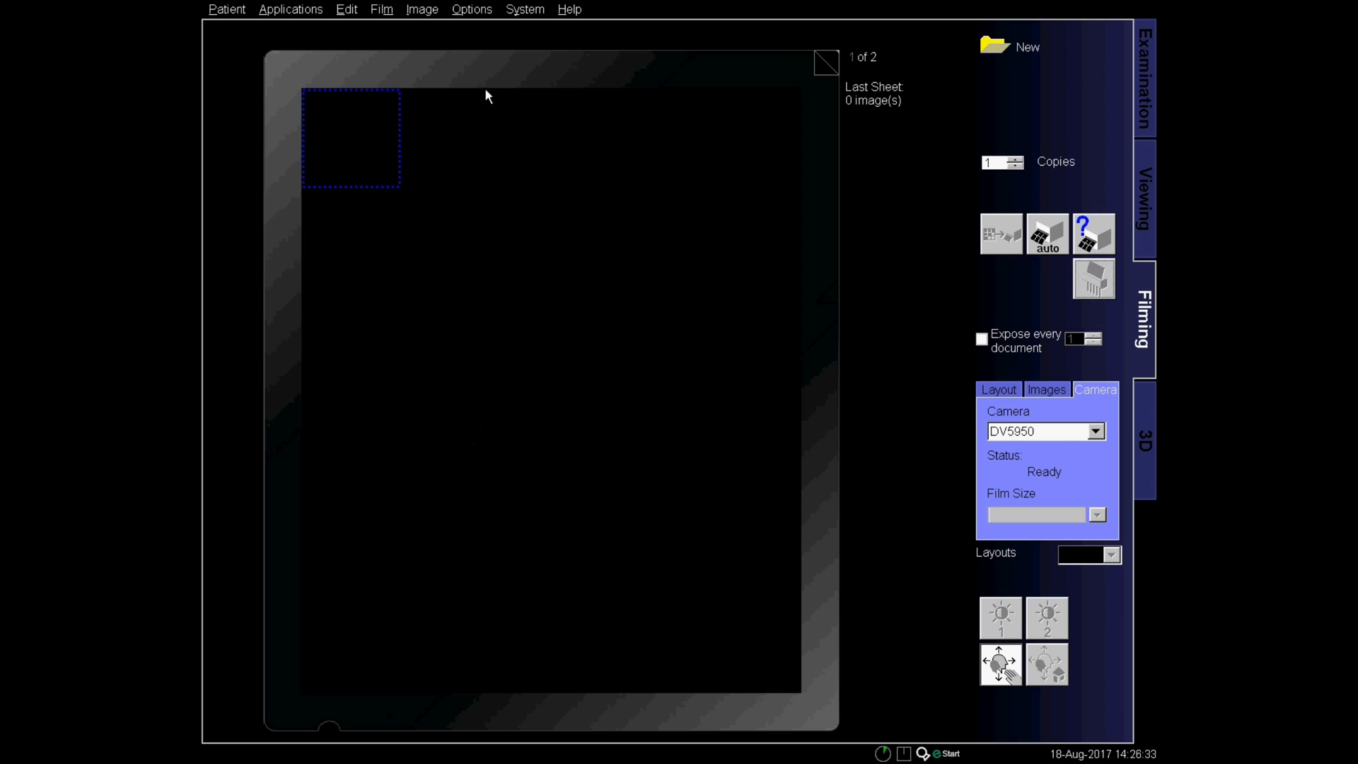
left_click(237, 11)
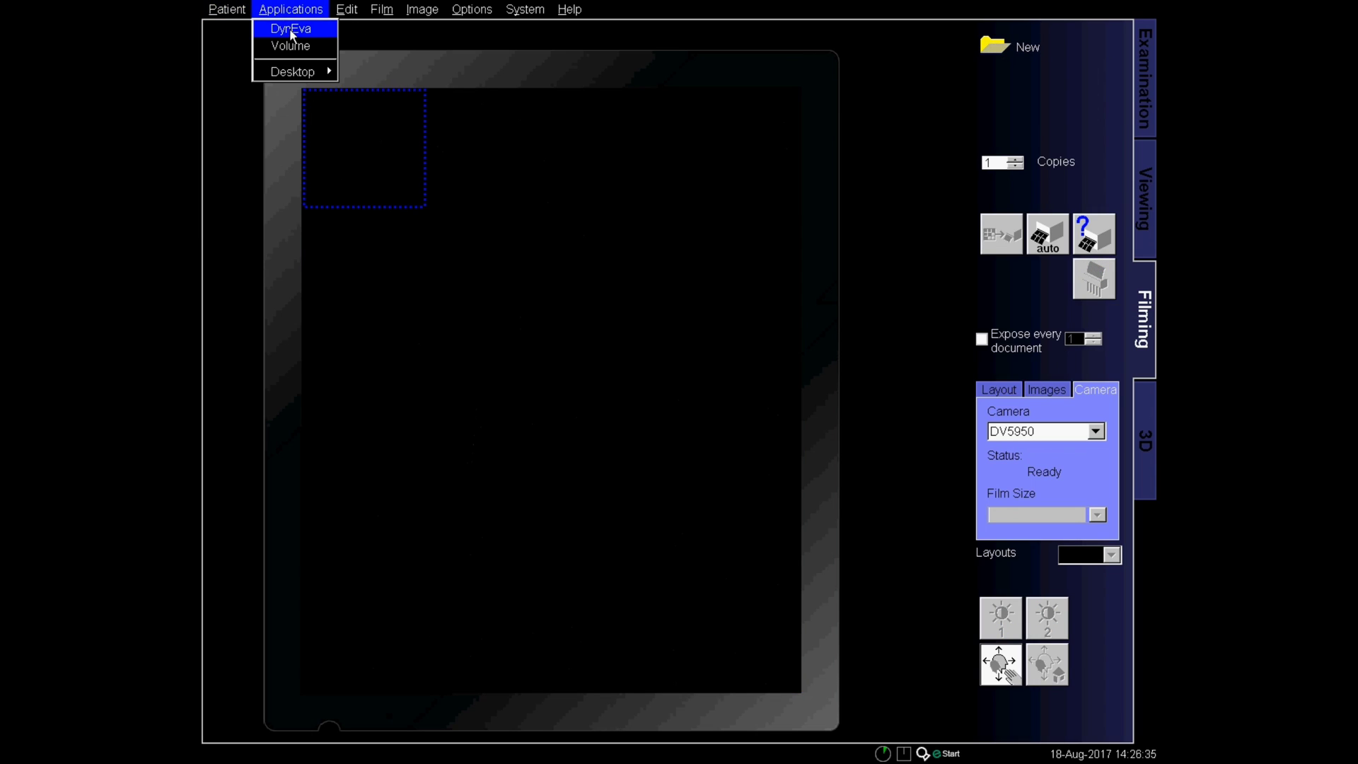
mouse_move(328, 74)
left_click(406, 72)
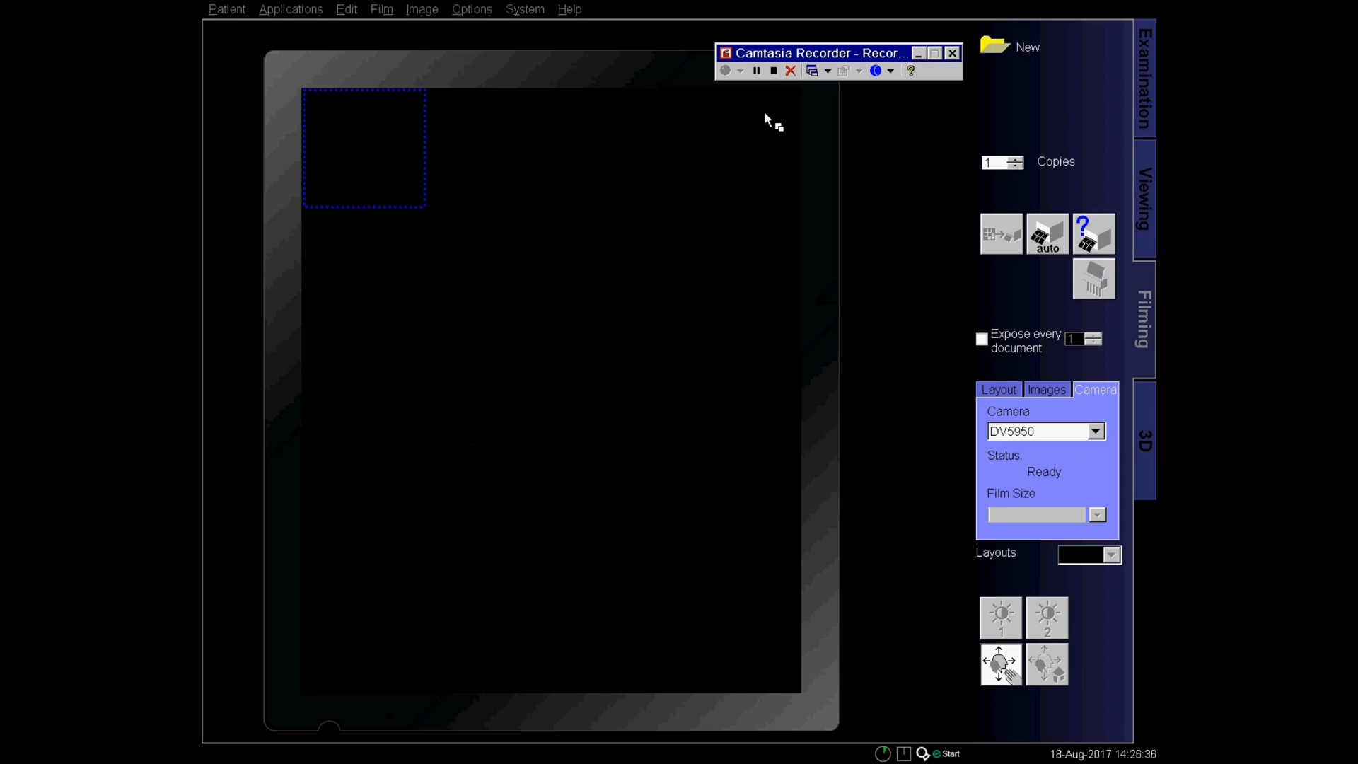